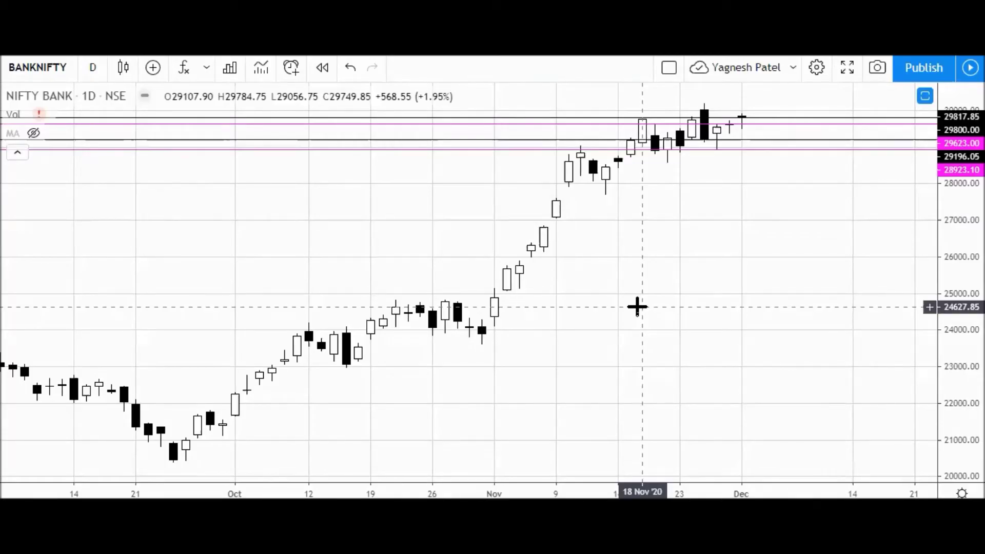
# - Switch the Bank Nifty chart to the 5-minute interval
pyautogui.moveTo(722, 255); pyautogui.dragTo(612, 265)
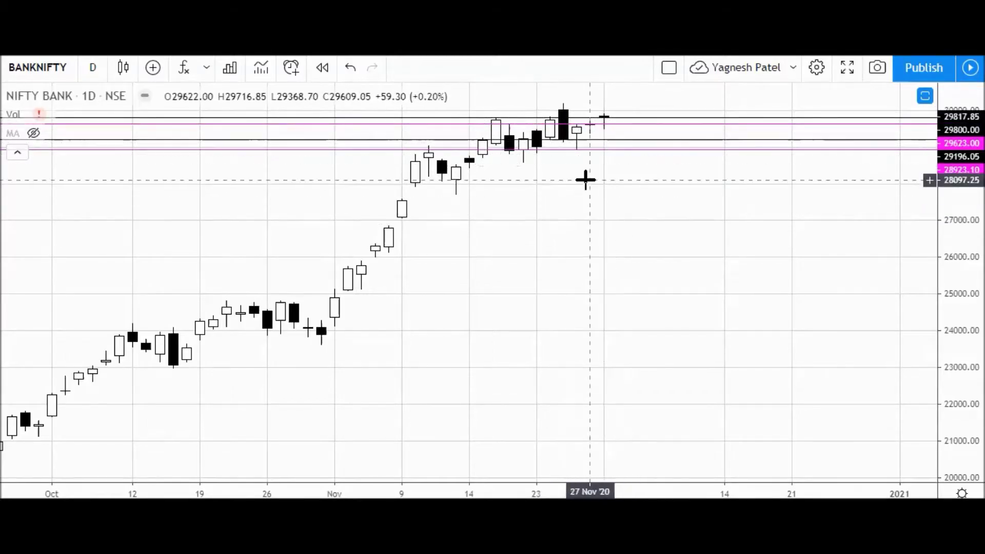
pyautogui.click(93, 67)
pyautogui.click(116, 200)
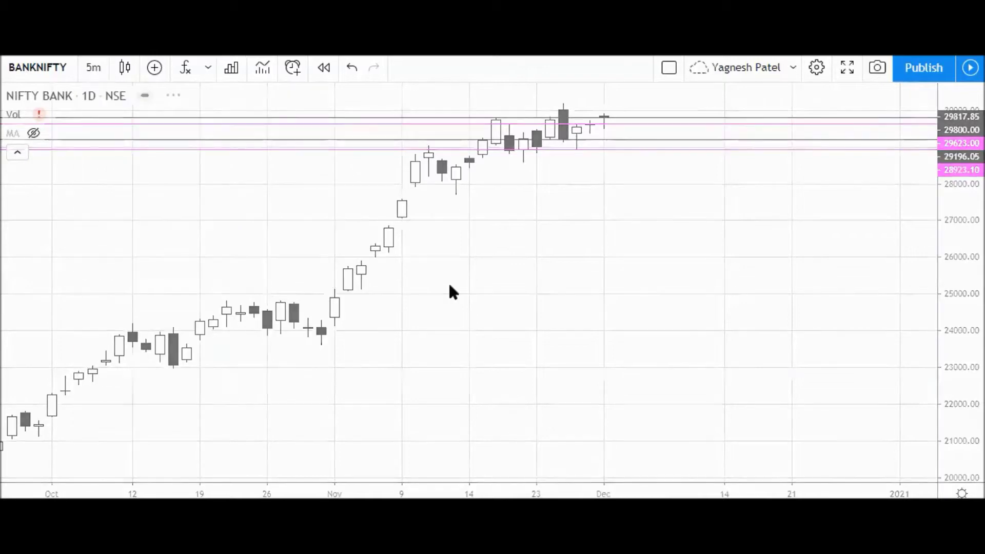
pyautogui.scroll(-2, 717, 306)
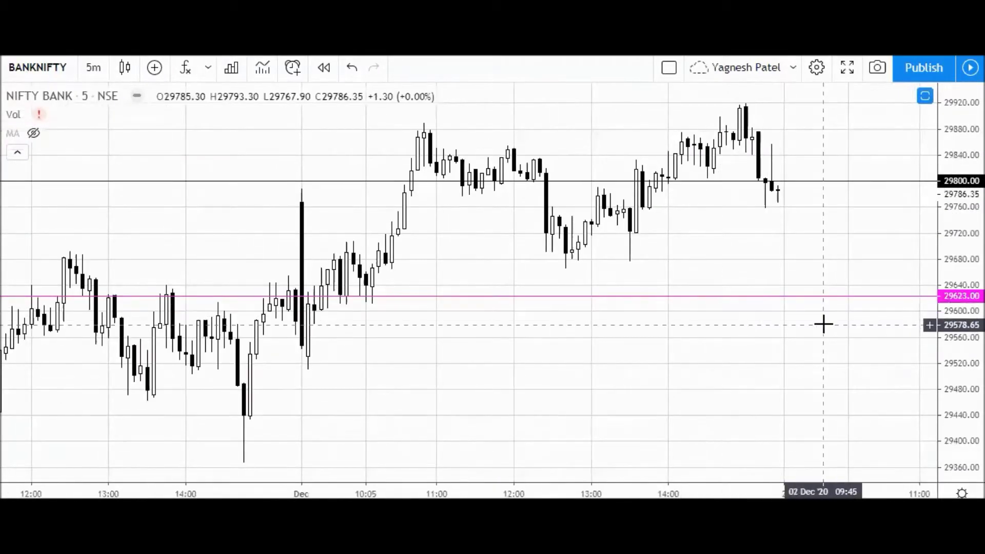
pyautogui.scroll(-1, 821, 328)
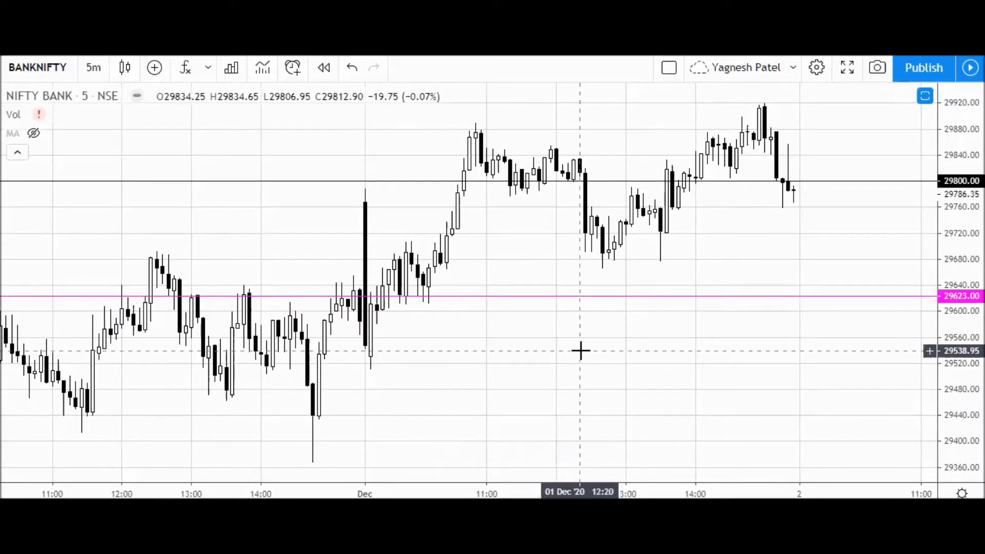
# - Move the magenta line at 29623.00 down to the 1 December opening low at 29511.00, using magnet snapping
pyautogui.scroll(-3, 580, 350)
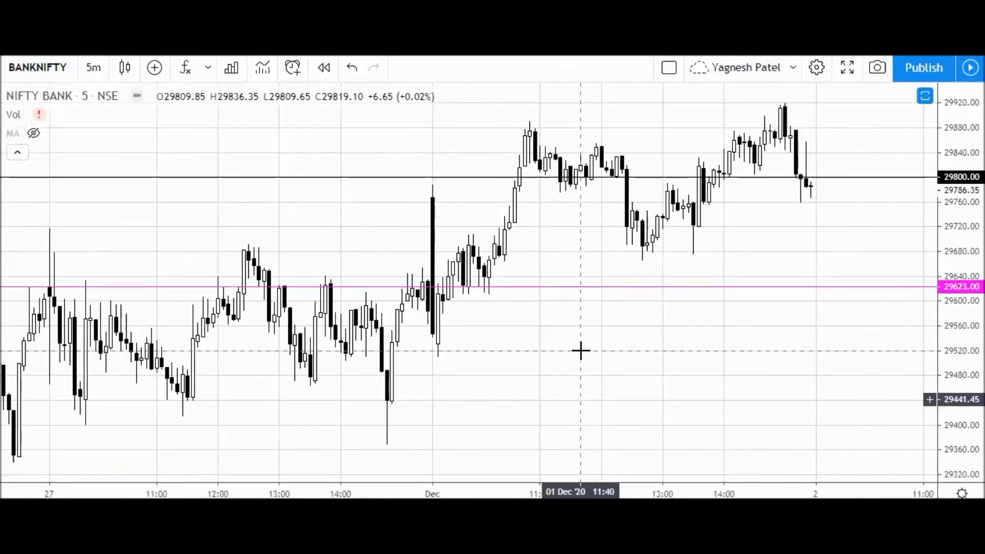
pyautogui.scroll(-3, 580, 351)
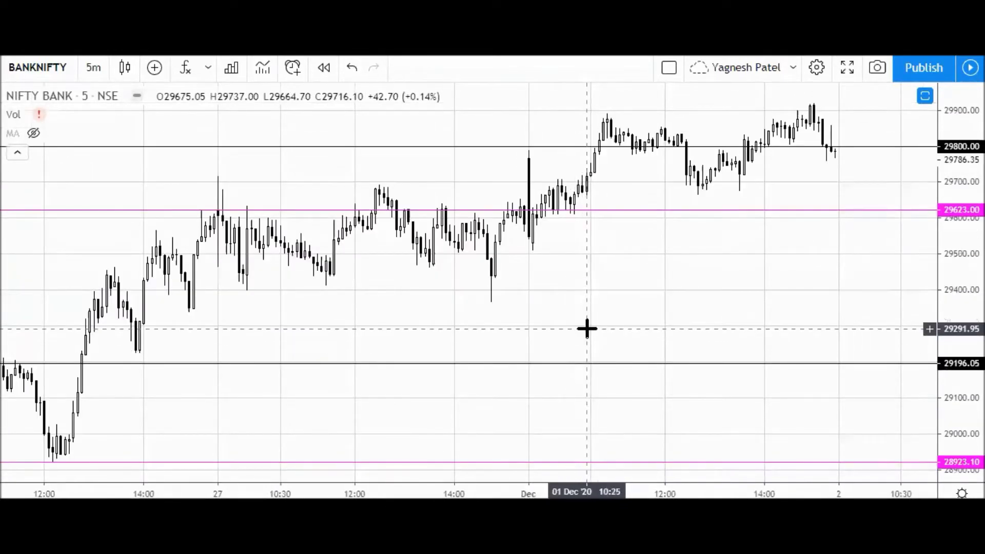
pyautogui.scroll(1, 601, 291)
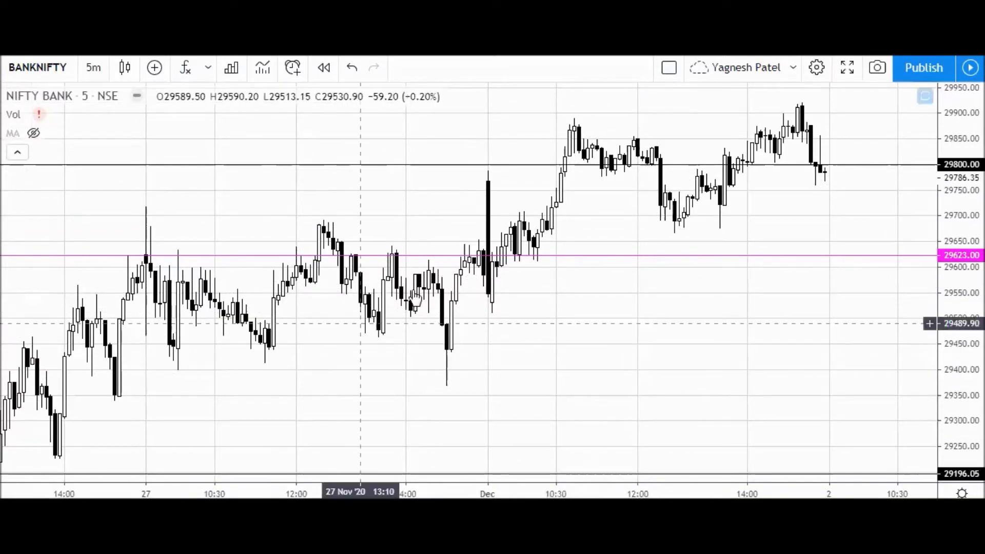
pyautogui.press('ctrl')
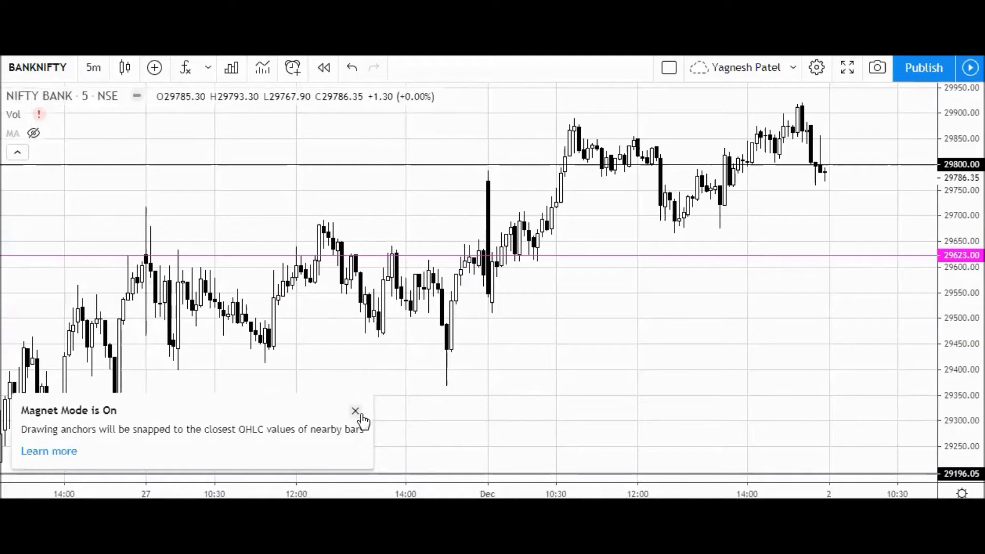
pyautogui.click(355, 411)
pyautogui.moveTo(468, 256); pyautogui.dragTo(492, 310)
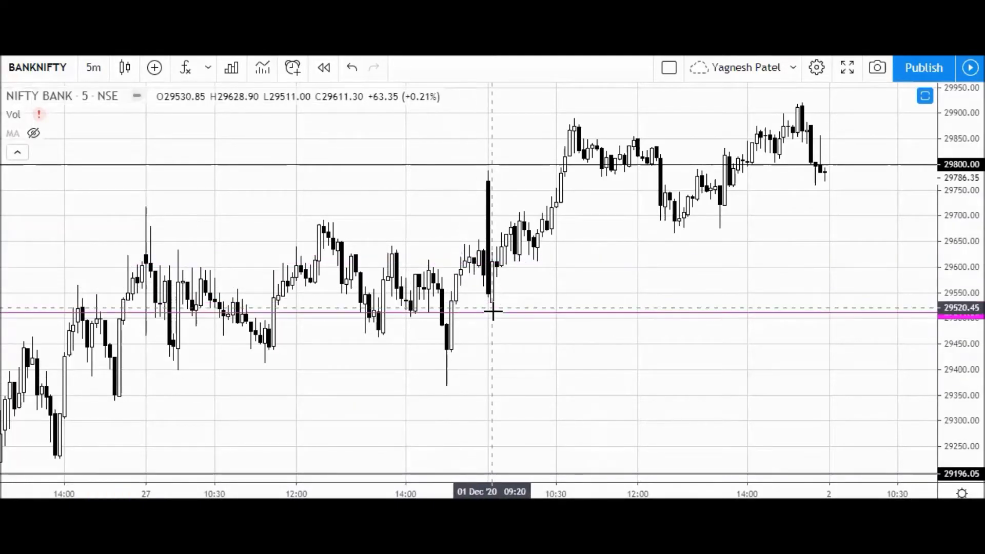
pyautogui.click(656, 376)
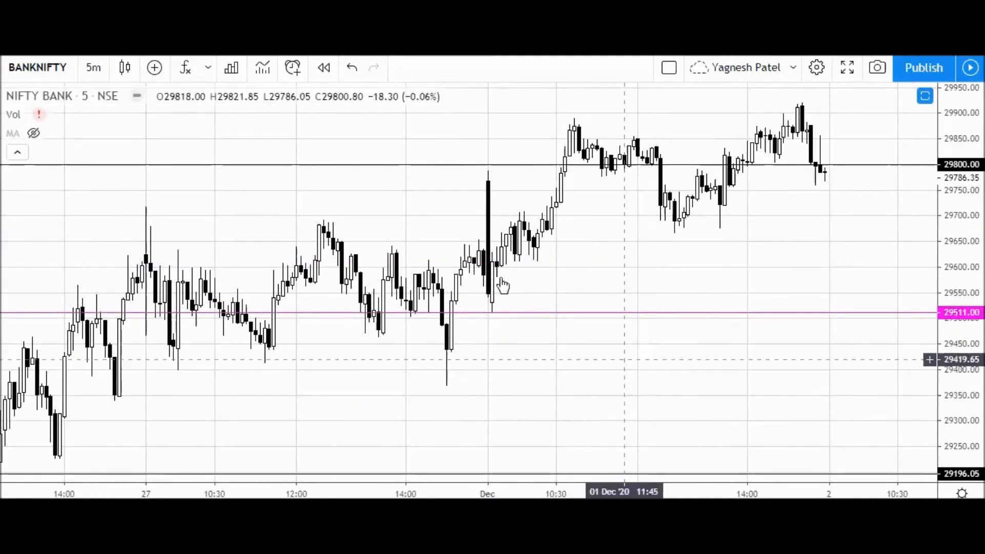
# - Move the lowest magenta line, at 28923.10, up to the 1 December high at 29919.75
pyautogui.scroll(-5, 729, 416)
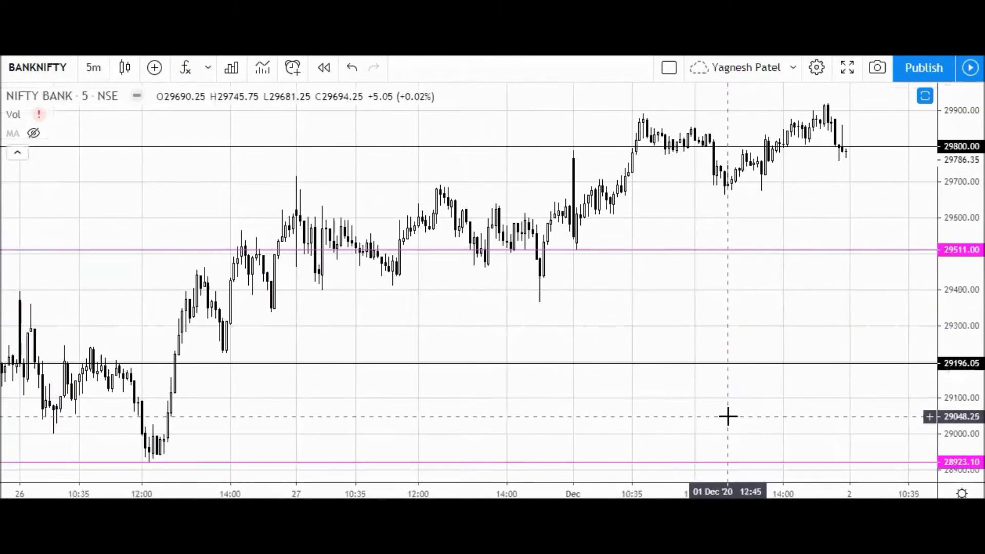
pyautogui.moveTo(452, 465)
pyautogui.moveTo(467, 464); pyautogui.dragTo(837, 103)
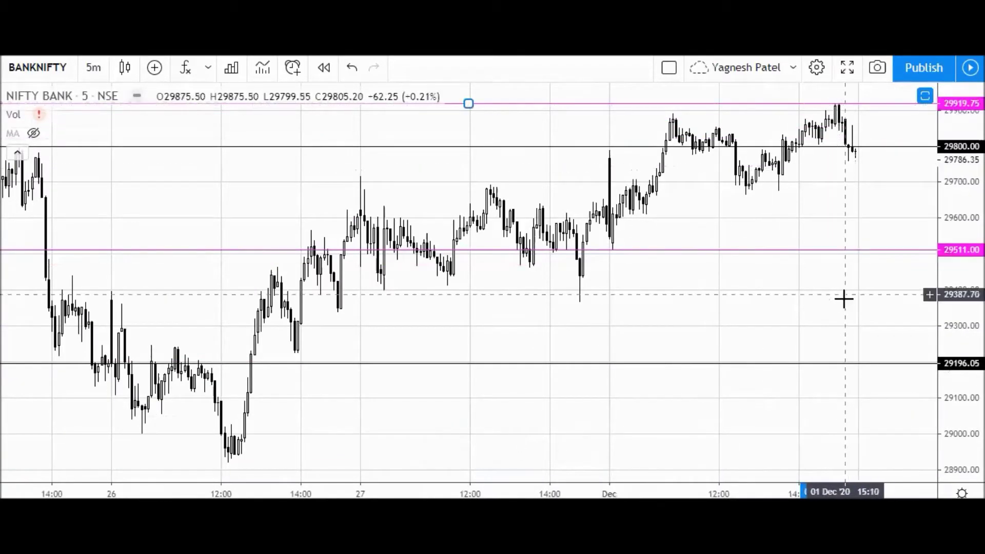
# - Move the lower black support line up to the 27 November low at 29370.25
pyautogui.scroll(2, 831, 320)
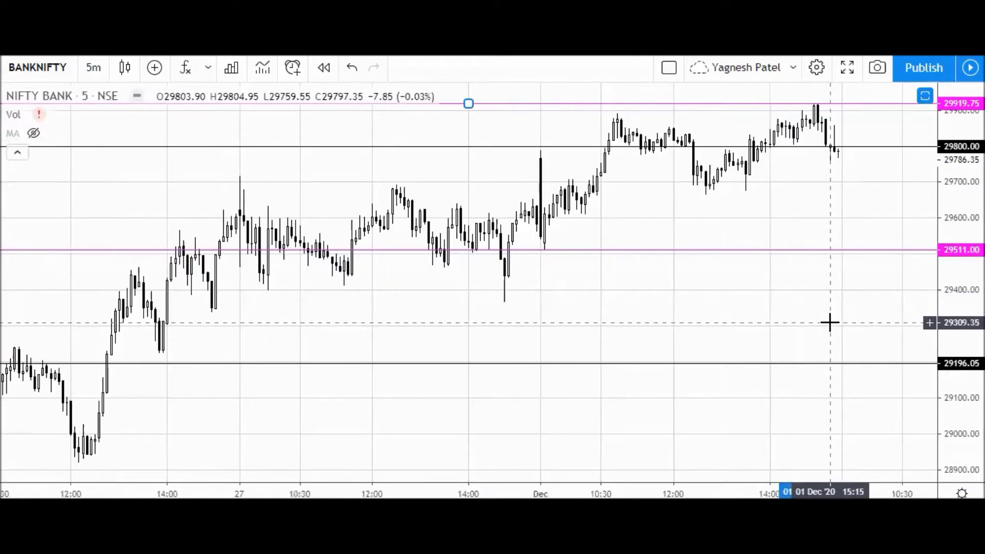
pyautogui.scroll(2, 823, 323)
pyautogui.scroll(-1, 826, 318)
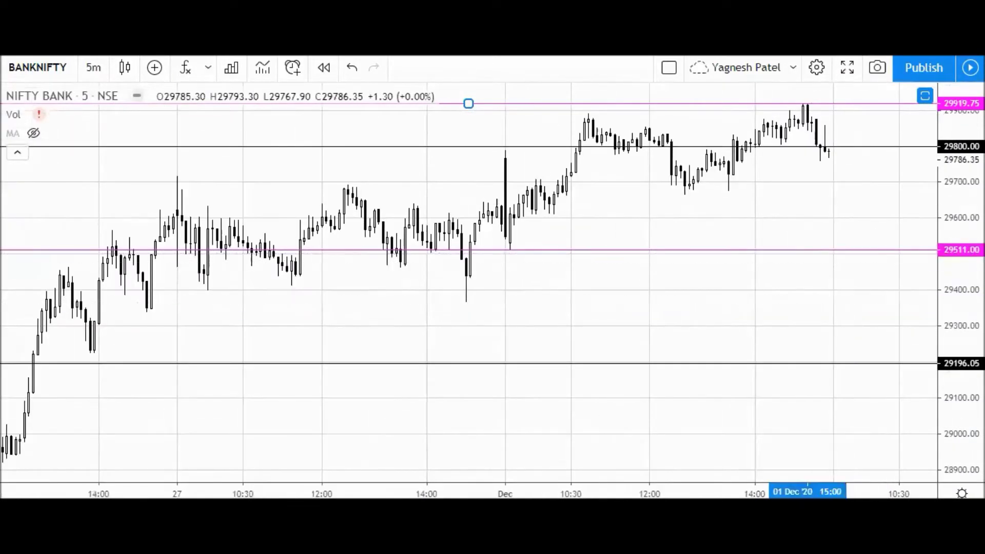
pyautogui.scroll(1, 671, 303)
pyautogui.scroll(-3, 676, 315)
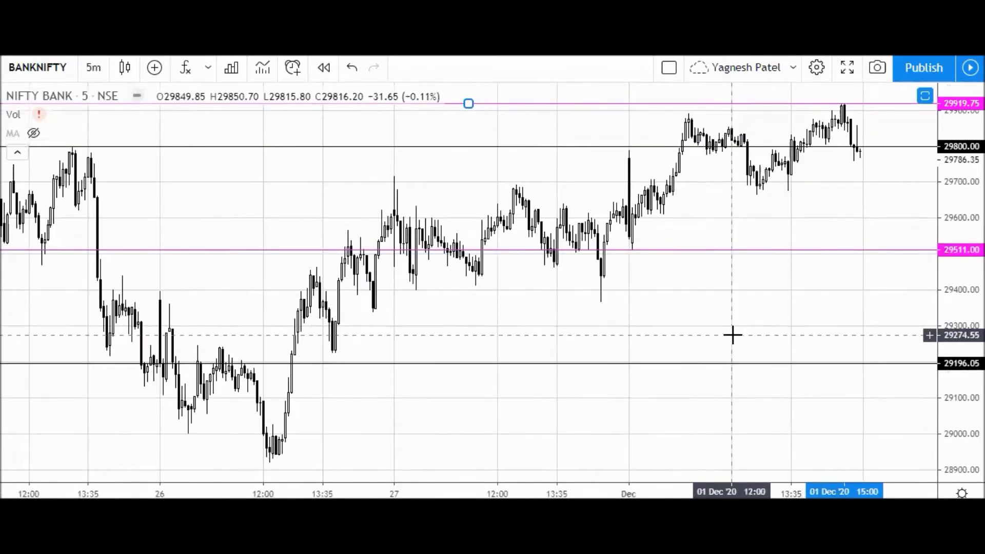
pyautogui.scroll(-1, 732, 335)
pyautogui.scroll(-2, 733, 335)
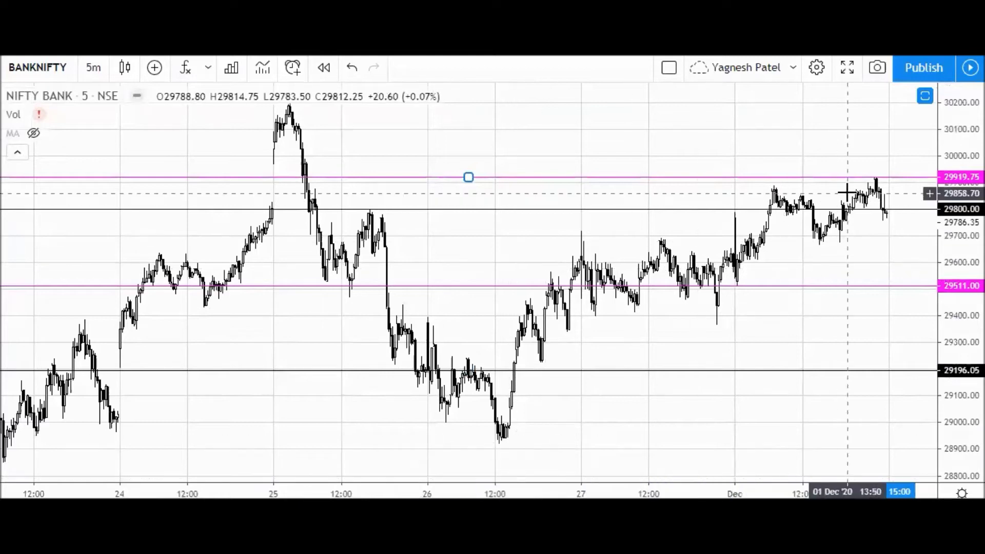
pyautogui.scroll(2, 813, 298)
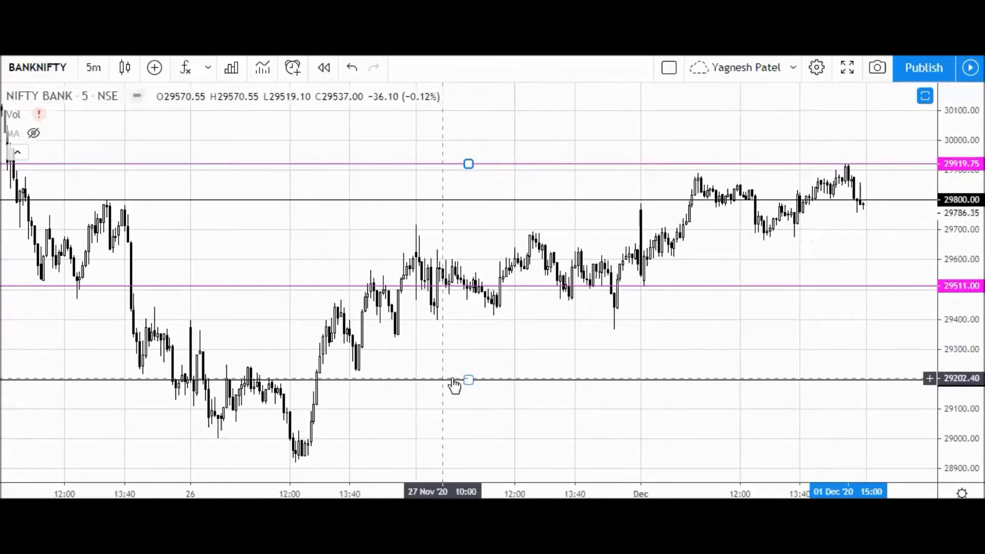
pyautogui.moveTo(468, 379); pyautogui.dragTo(667, 327)
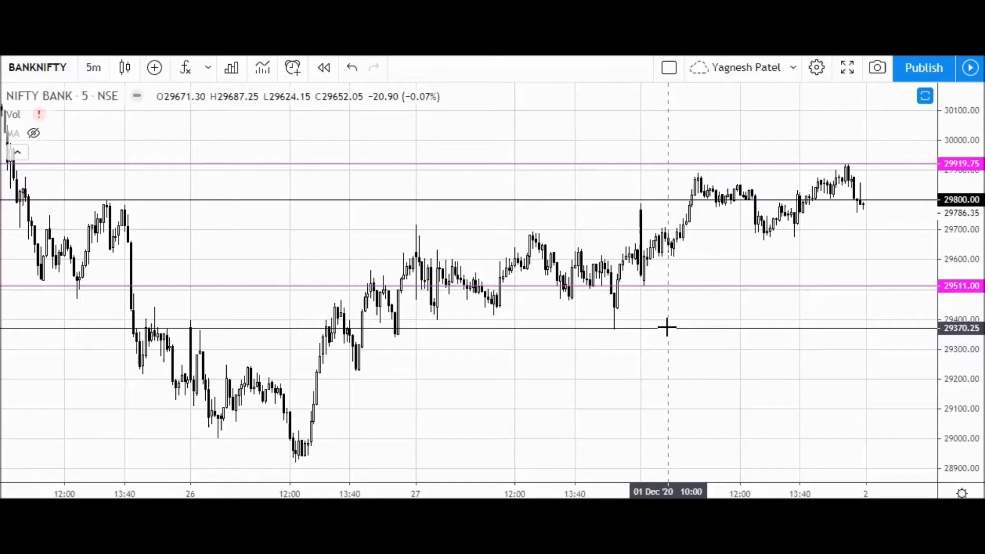
pyautogui.click(790, 393)
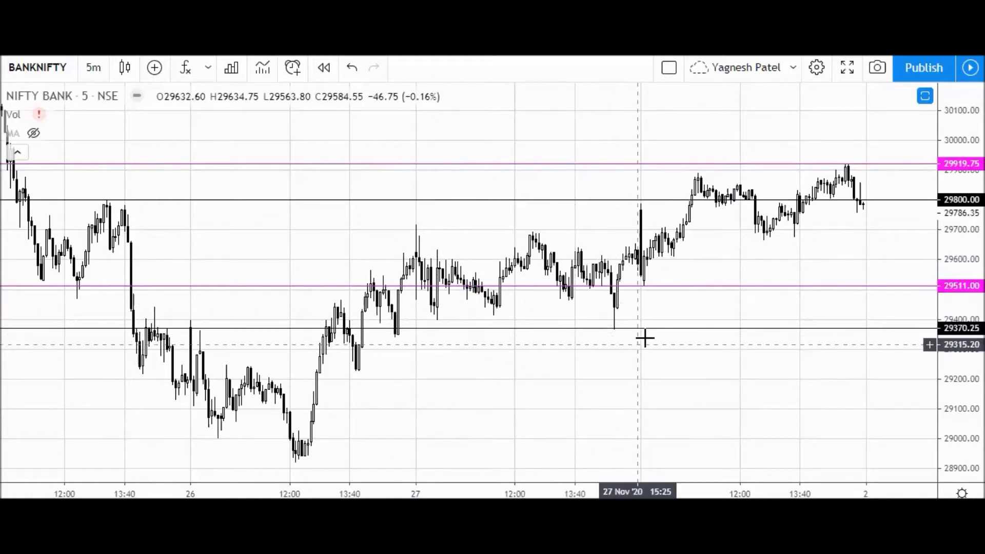
# - Move the upper black resistance line up to the 25 November high at 30190.50
pyautogui.scroll(-1, 662, 368)
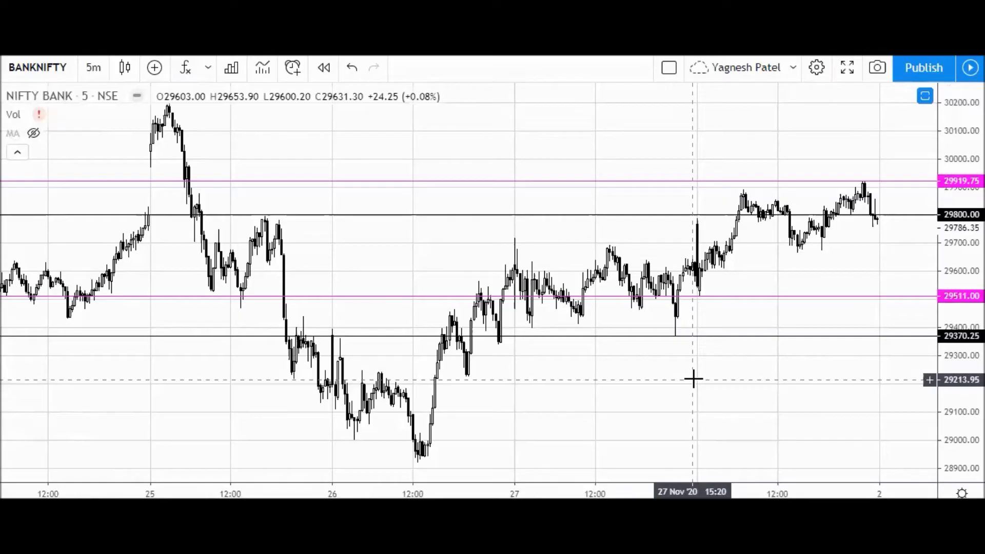
pyautogui.scroll(-2, 694, 379)
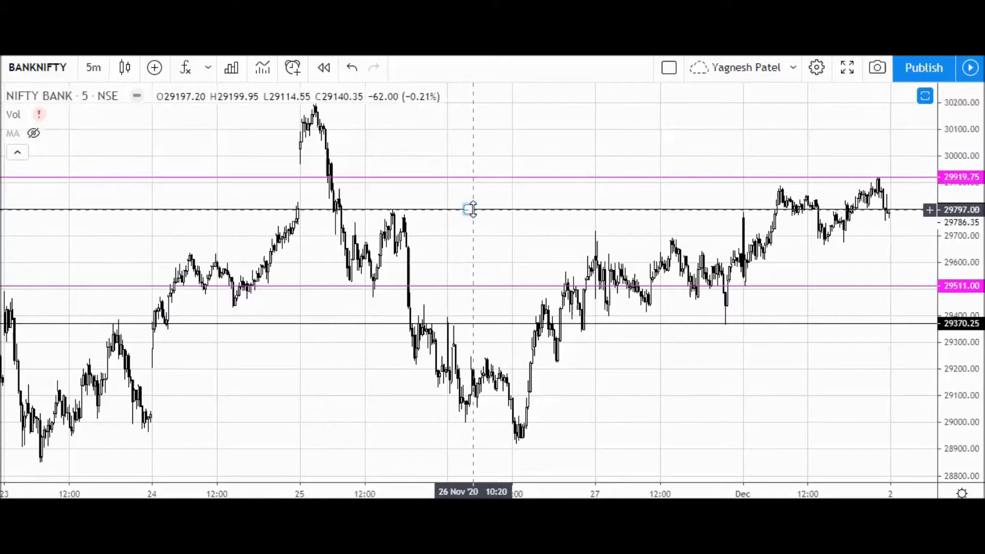
pyautogui.moveTo(468, 209); pyautogui.dragTo(498, 105)
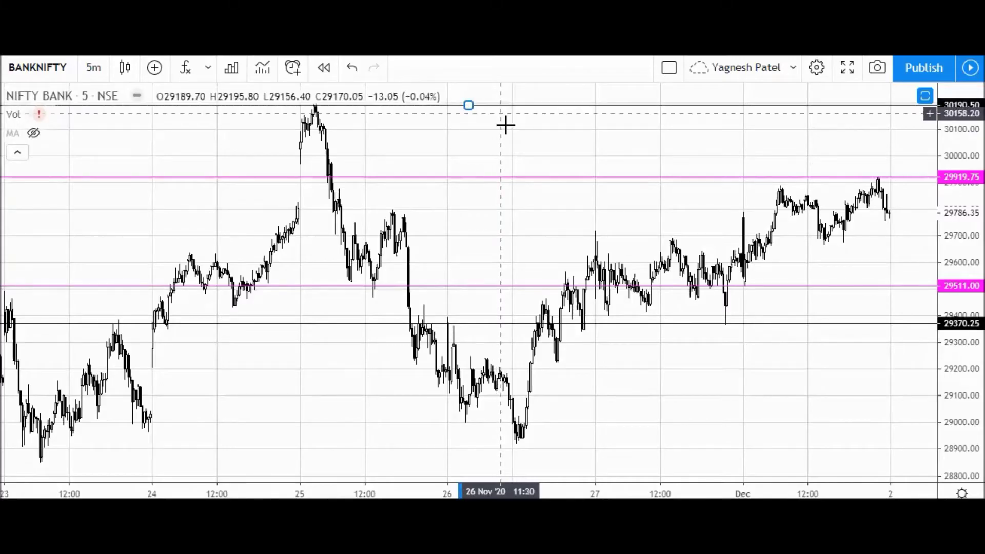
# - Add a text note reading "R - 30200" and "S - 29370" and place it between the upper magenta and black lines
pyautogui.scroll(3, 534, 277)
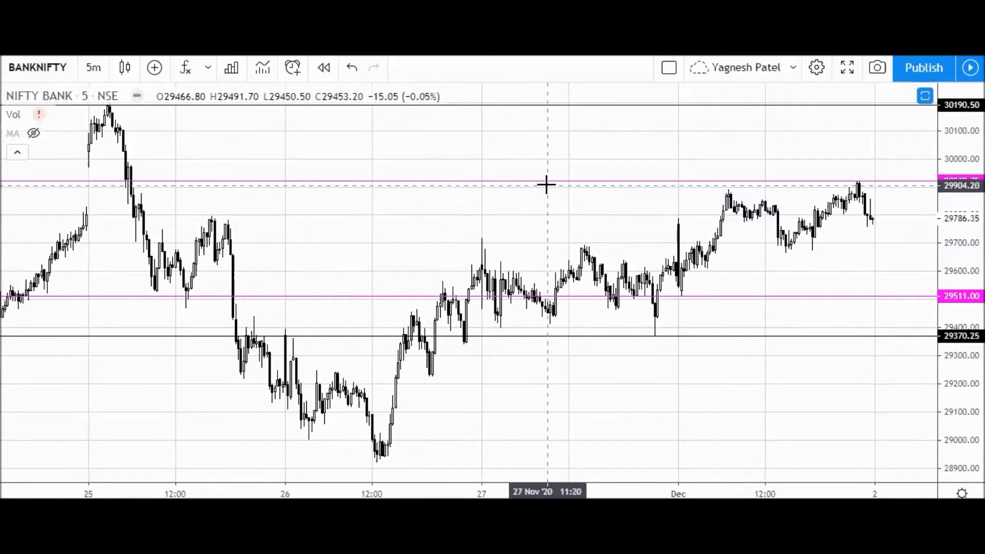
pyautogui.click(516, 221)
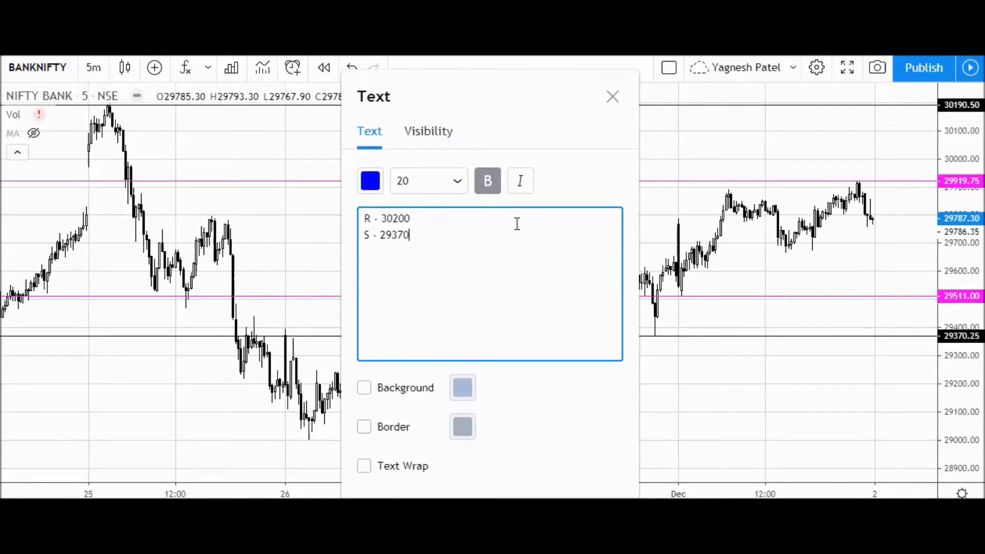
pyautogui.press('Escape')
pyautogui.moveTo(552, 226); pyautogui.dragTo(657, 133)
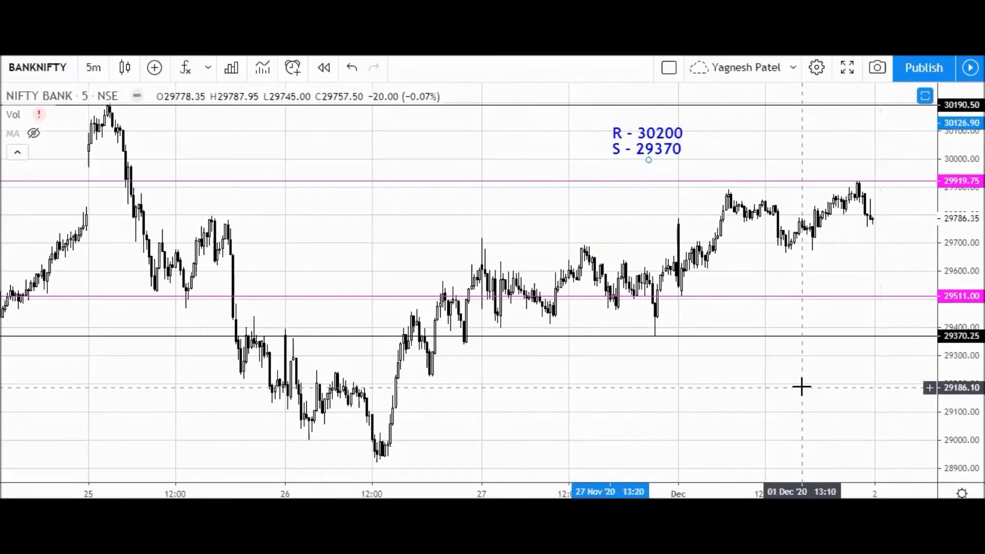
pyautogui.click(718, 416)
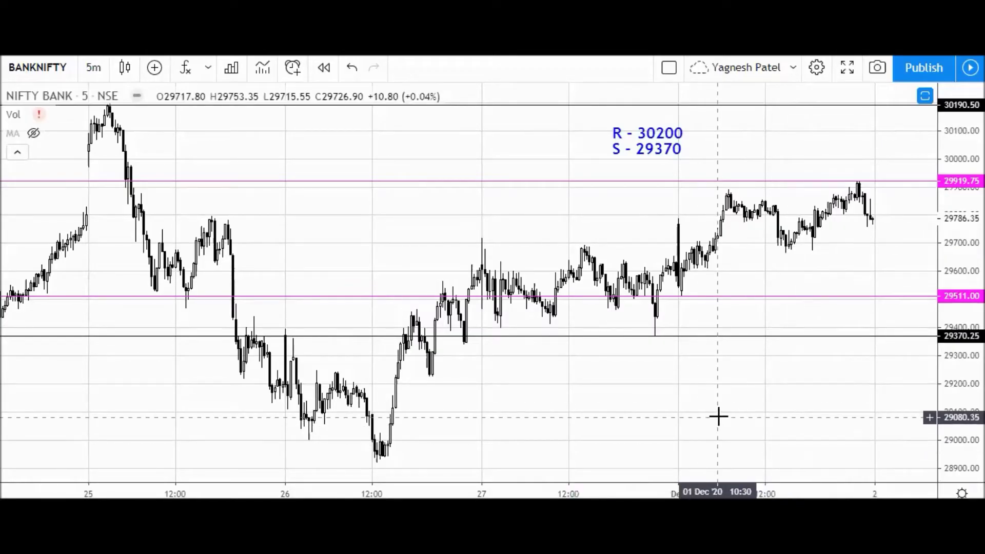
# - Set the chart to the 1-day interval and change its symbol to NIFTY, the Nifty 50 Index
pyautogui.click(94, 69)
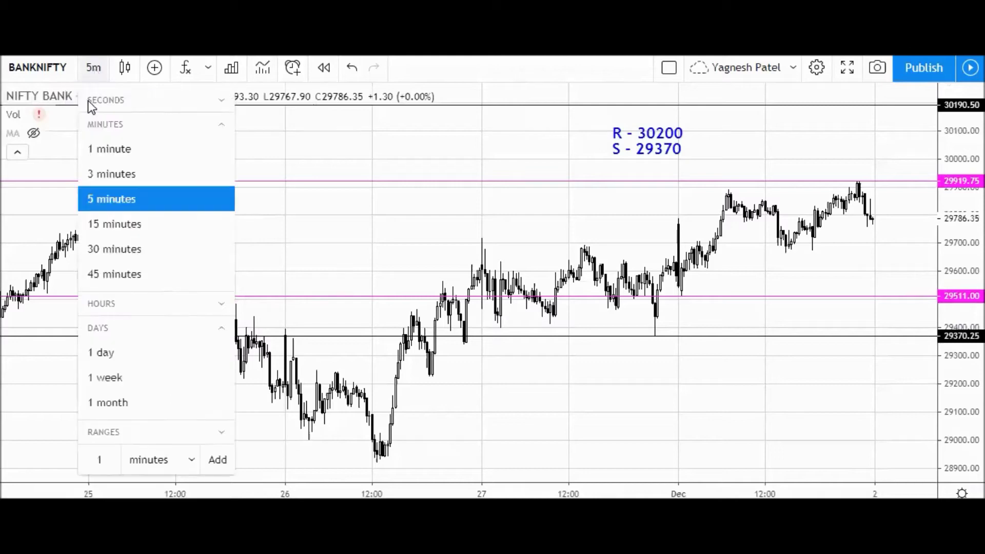
pyautogui.click(109, 352)
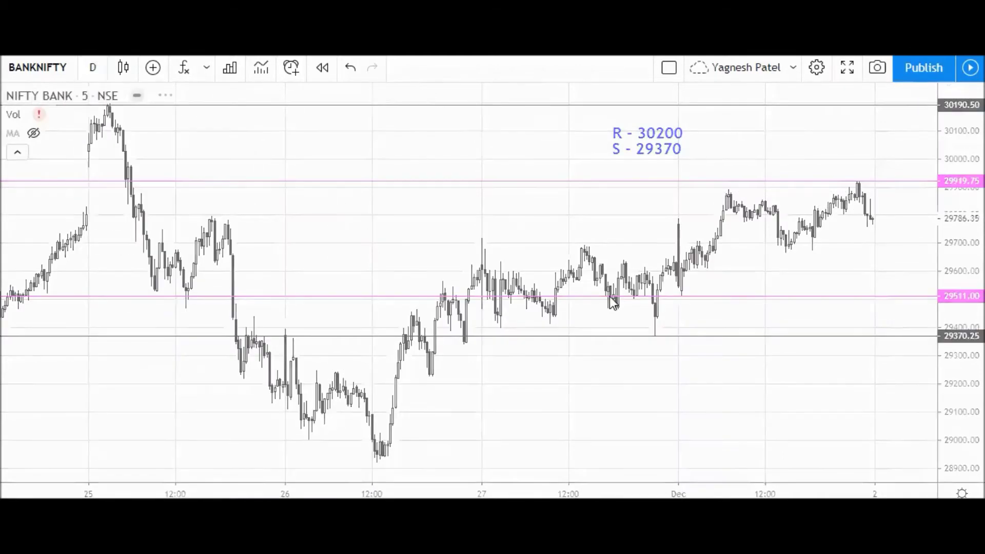
pyautogui.write('NIFTY')
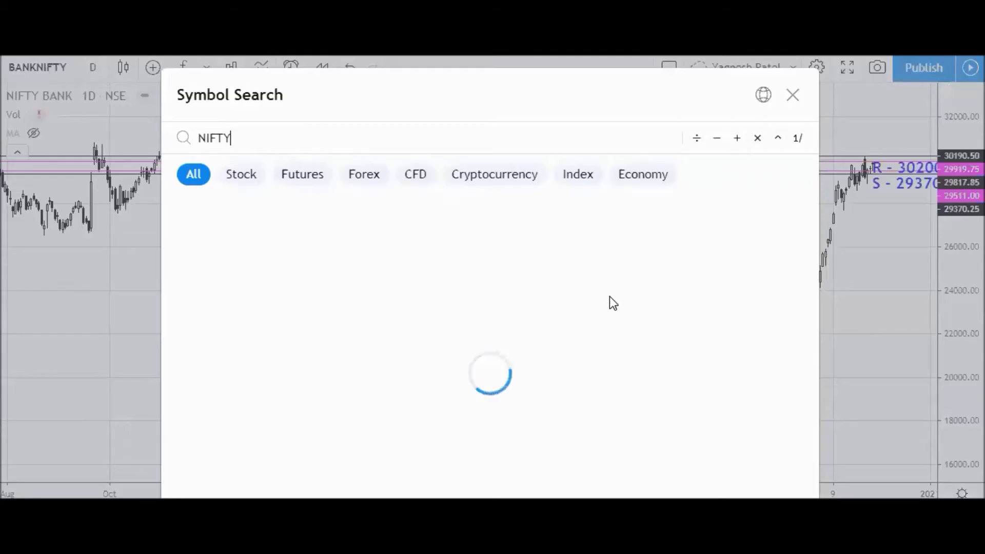
pyautogui.press('Down')
pyautogui.press('Return')
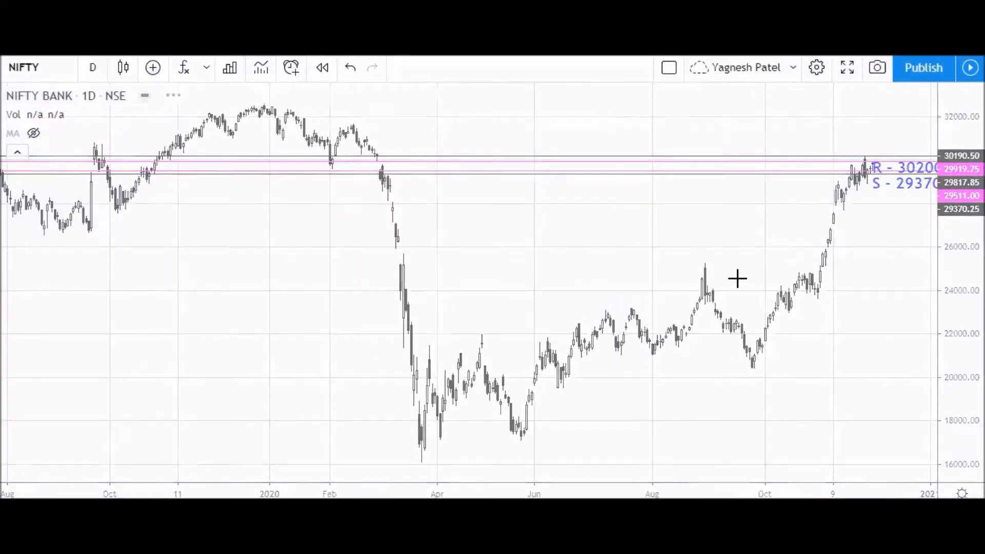
pyautogui.scroll(3, 780, 359)
pyautogui.scroll(4, 780, 362)
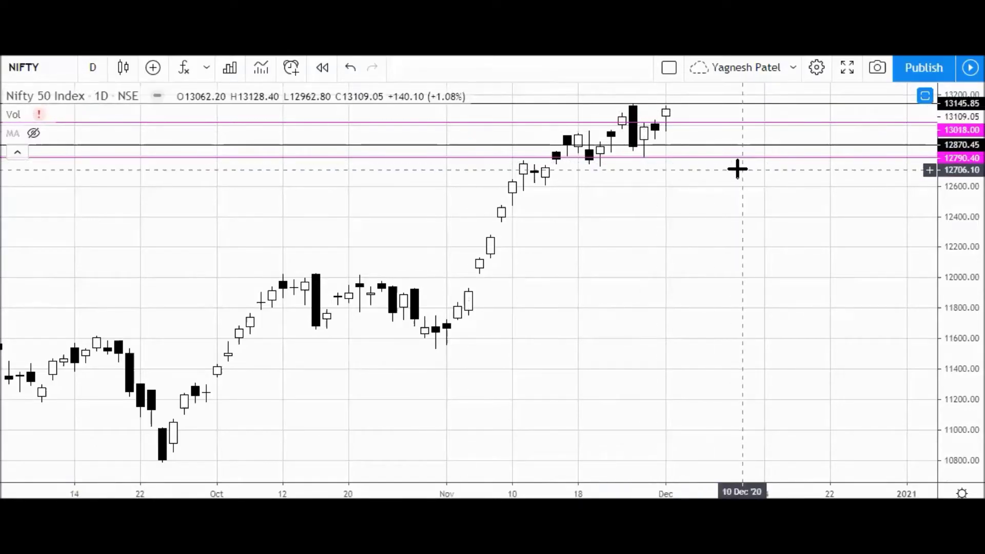
# - Switch the Nifty 50 Index chart to the 5-minute interval
pyautogui.click(93, 67)
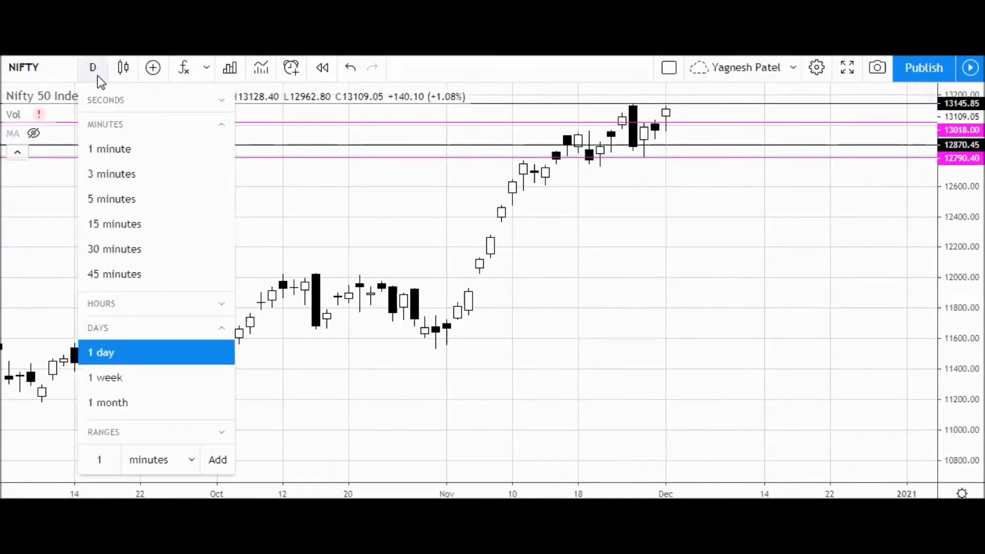
pyautogui.click(106, 199)
pyautogui.scroll(-2, 682, 361)
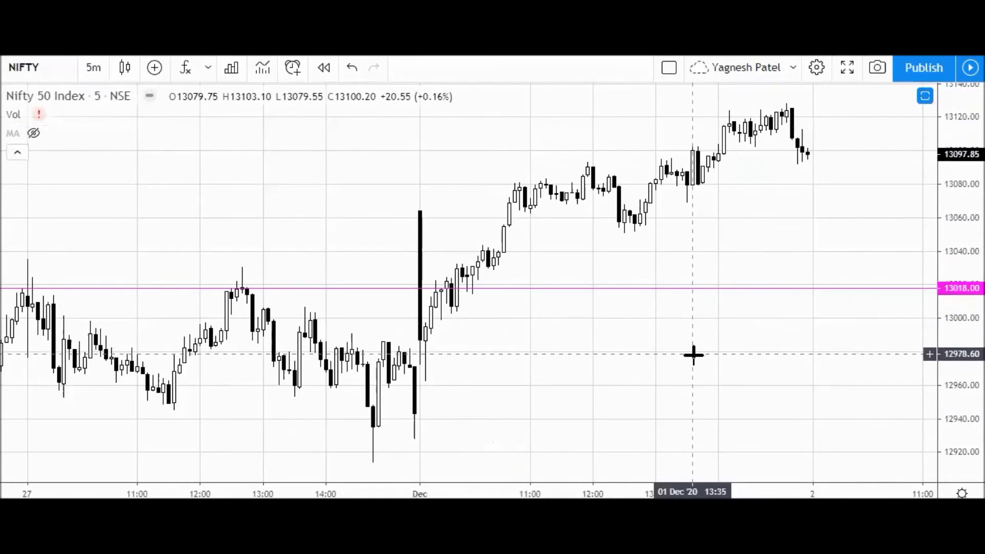
pyautogui.scroll(-2, 693, 354)
pyautogui.scroll(1, 693, 354)
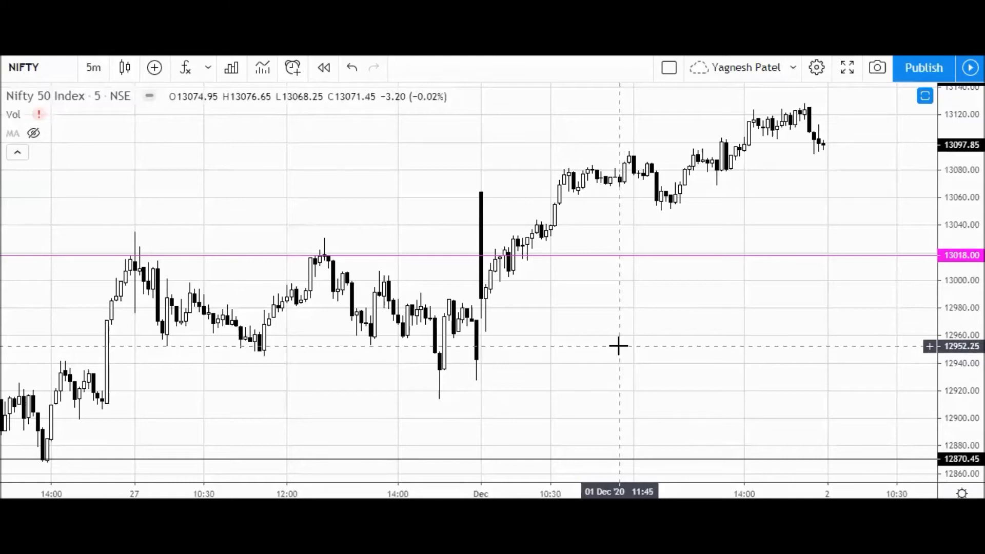
pyautogui.scroll(-2, 618, 345)
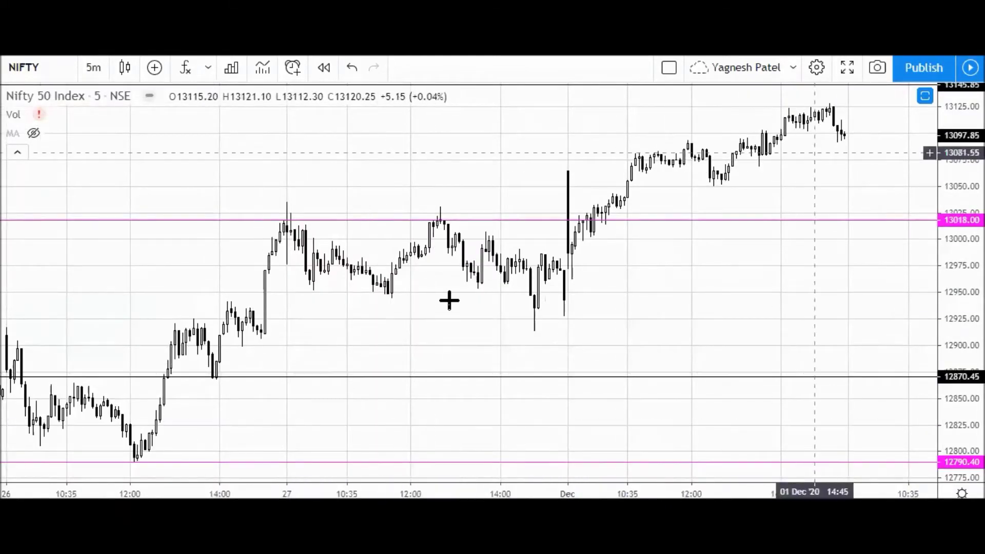
# - Move the upper magenta line down to the 1 December opening low at 12962.80
pyautogui.scroll(2, 737, 279)
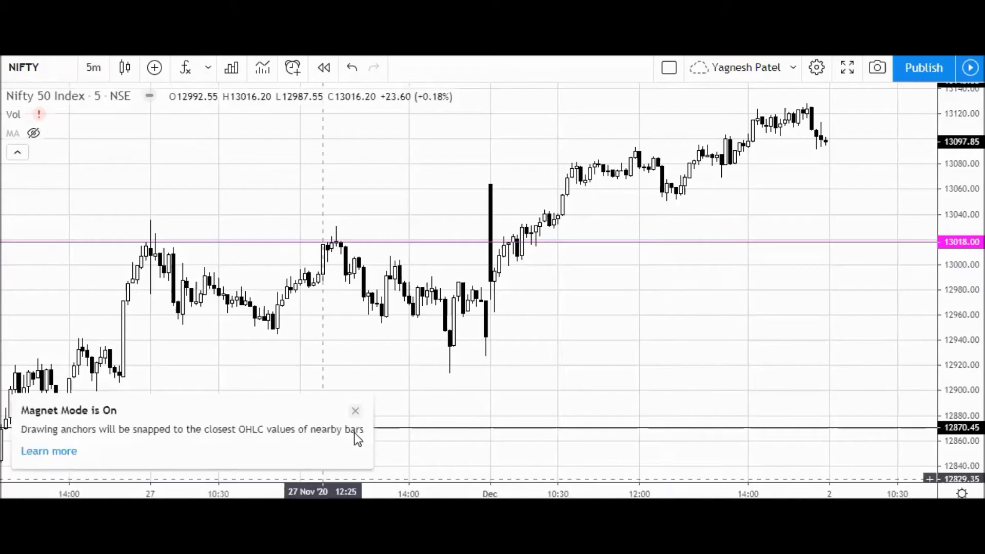
pyautogui.click(357, 411)
pyautogui.click(440, 242)
pyautogui.moveTo(468, 242); pyautogui.dragTo(493, 312)
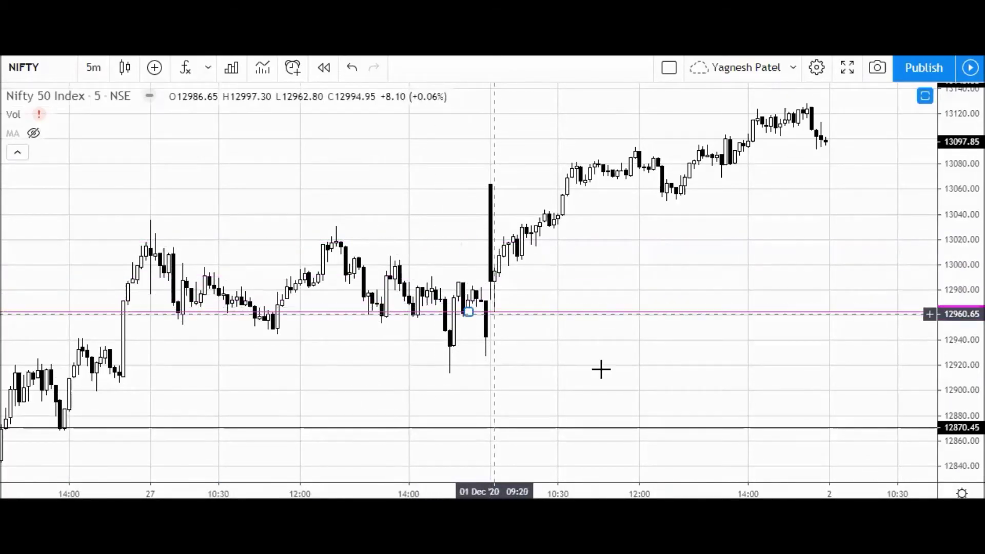
# - Move the lowest magenta line up to the 1 December high at 13128.40
pyautogui.scroll(-2, 645, 367)
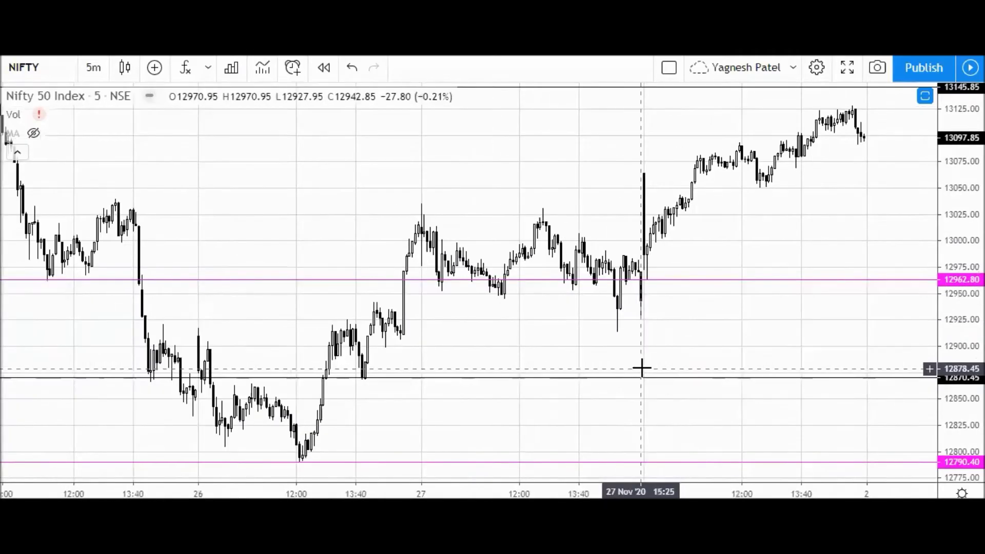
pyautogui.scroll(-1, 638, 368)
pyautogui.moveTo(462, 463); pyautogui.dragTo(861, 119)
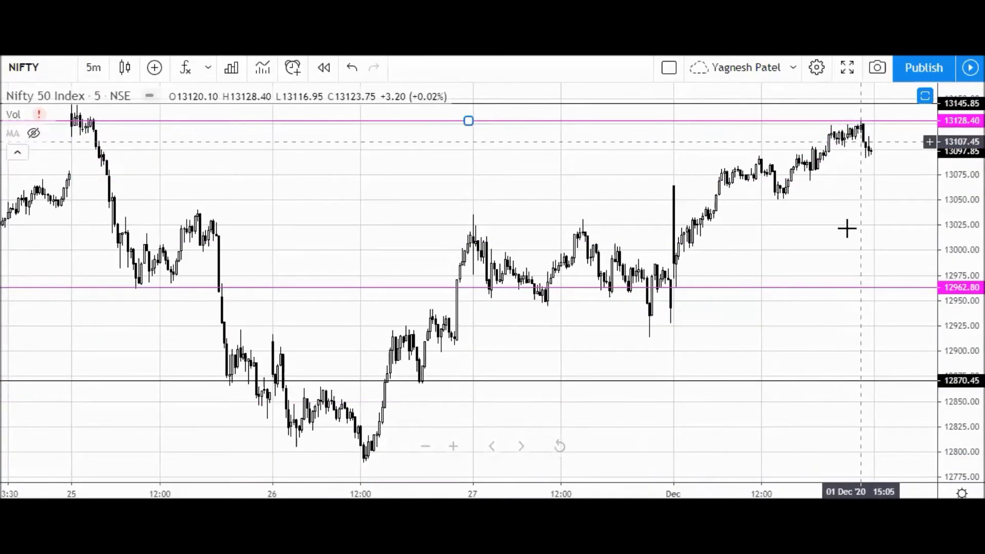
# - Move the lower black line up to the 25 November afternoon high at 13039.90
pyautogui.scroll(2, 848, 262)
pyautogui.scroll(-3, 842, 267)
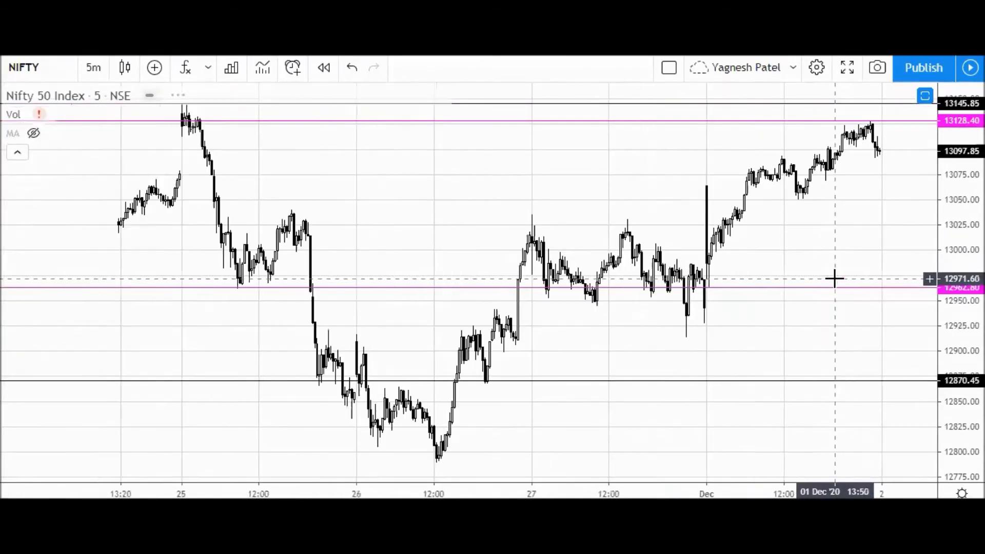
pyautogui.scroll(-2, 805, 297)
pyautogui.scroll(4, 807, 301)
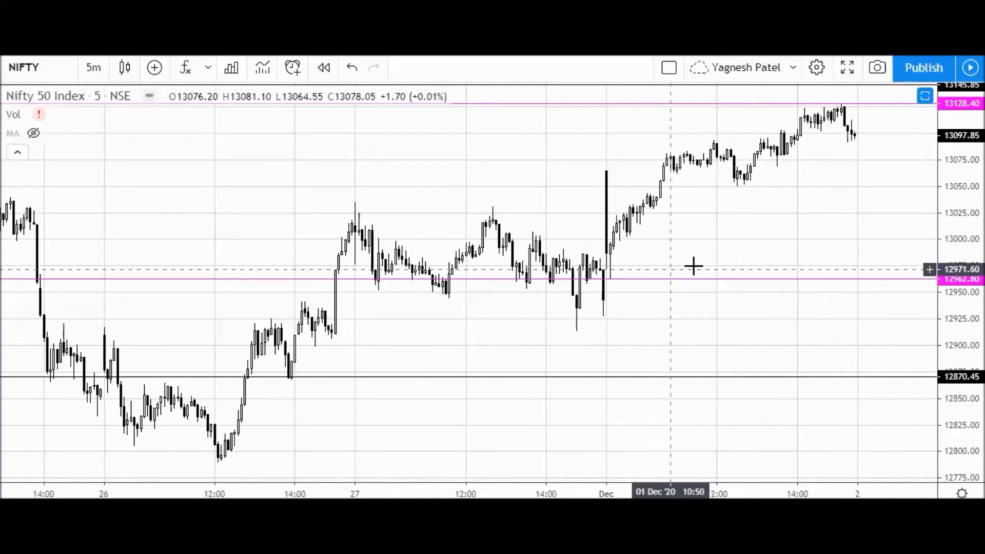
pyautogui.scroll(-2, 703, 257)
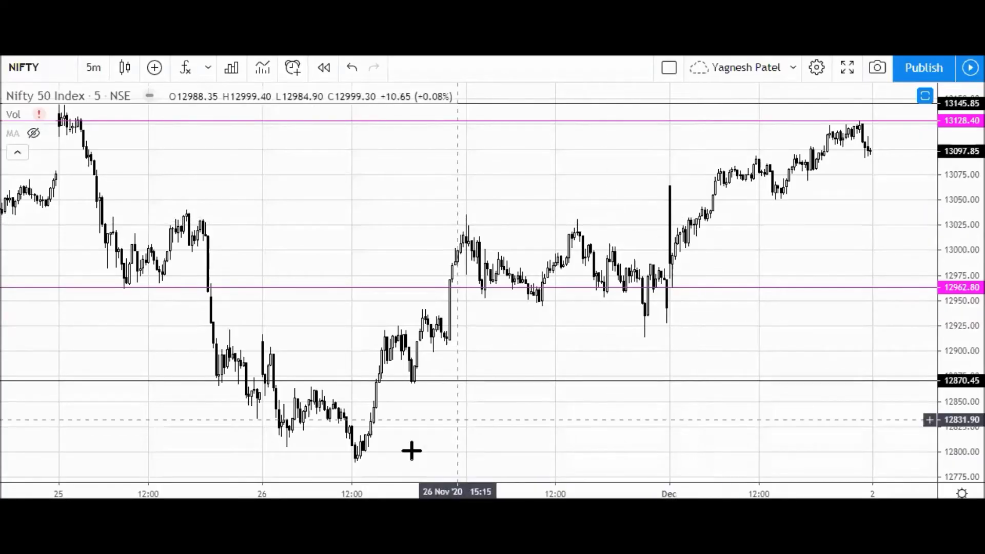
pyautogui.moveTo(470, 379); pyautogui.dragTo(544, 213)
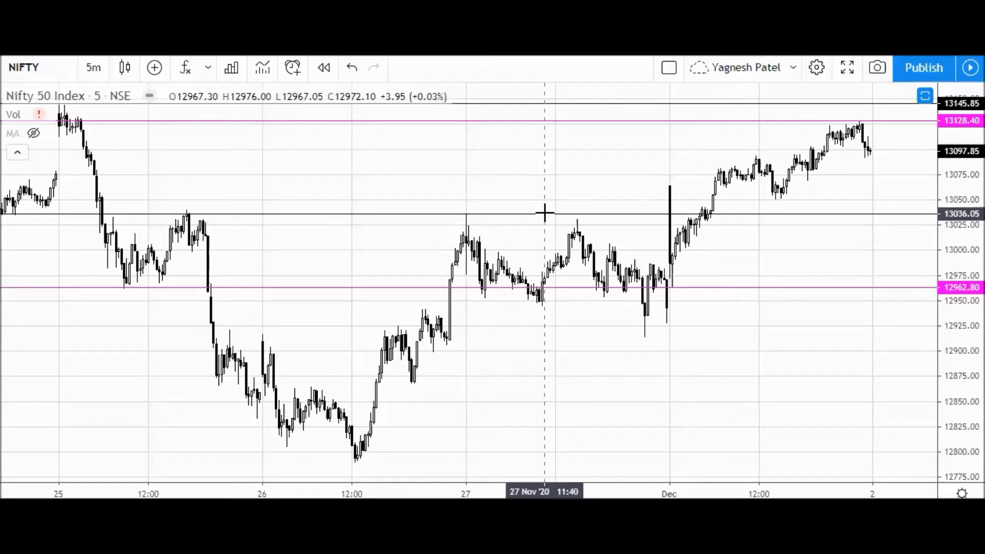
pyautogui.moveTo(545, 213); pyautogui.dragTo(547, 210)
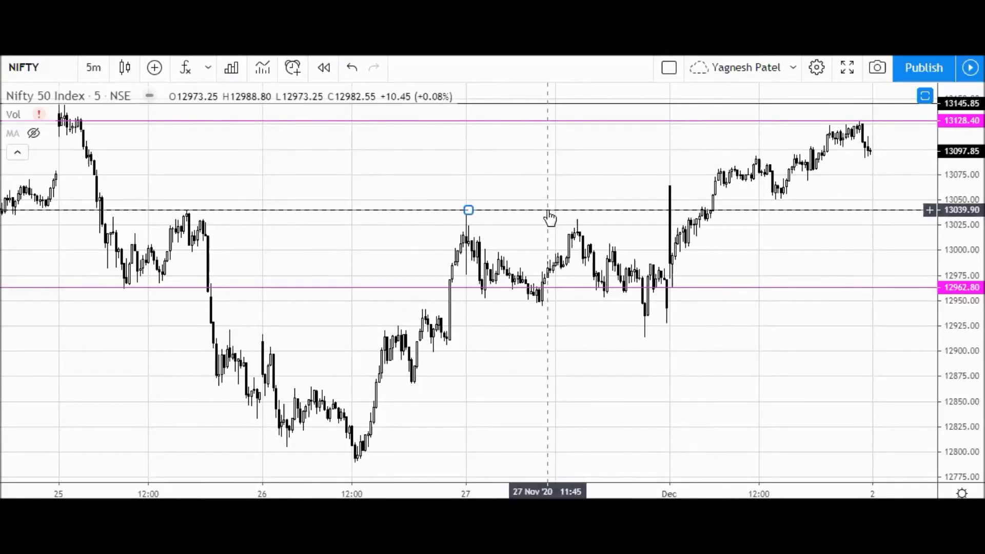
pyautogui.click(817, 239)
# - Switch the Nifty 50 Index chart to the 15-minute interval
pyautogui.scroll(1, 810, 239)
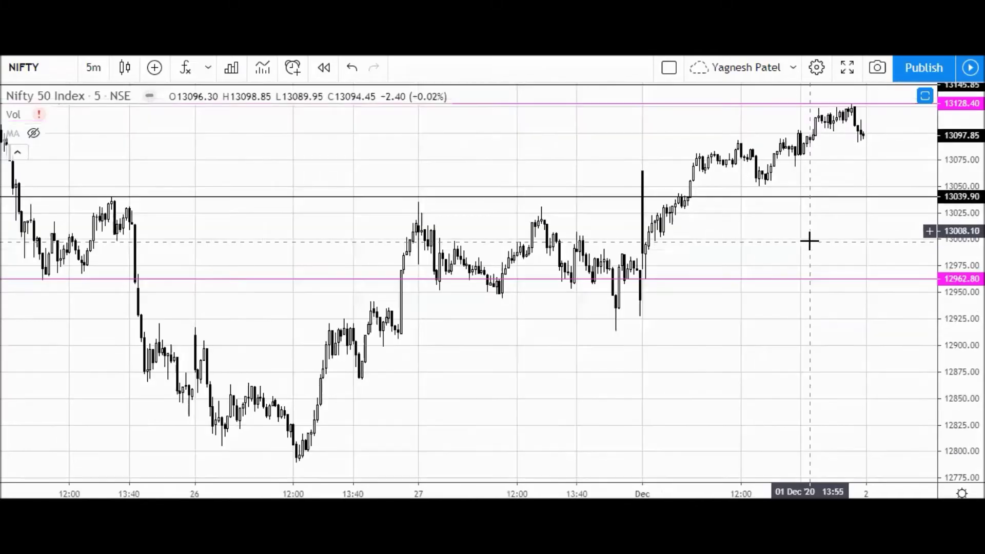
pyautogui.scroll(-1, 808, 244)
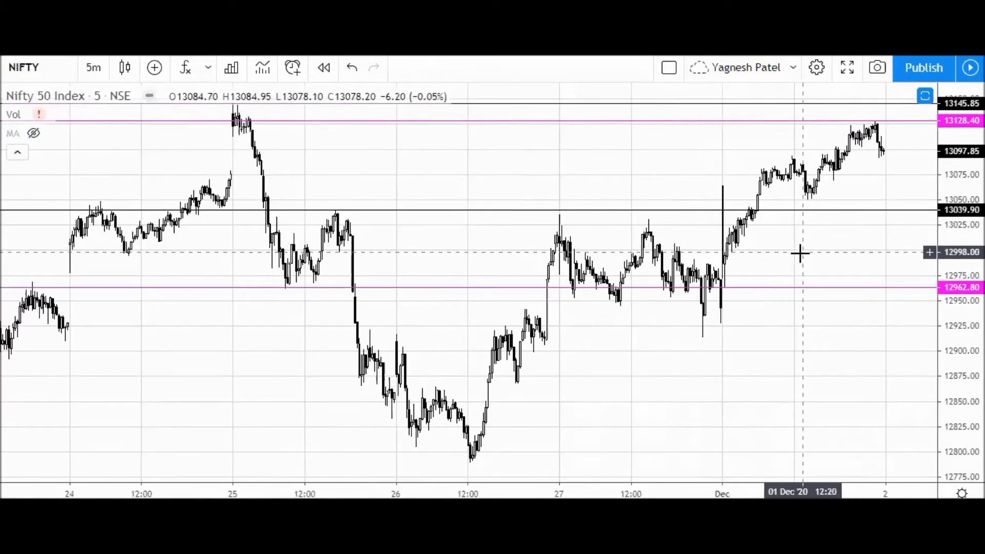
pyautogui.scroll(1, 800, 252)
pyautogui.scroll(1, 879, 317)
pyautogui.scroll(-3, 796, 323)
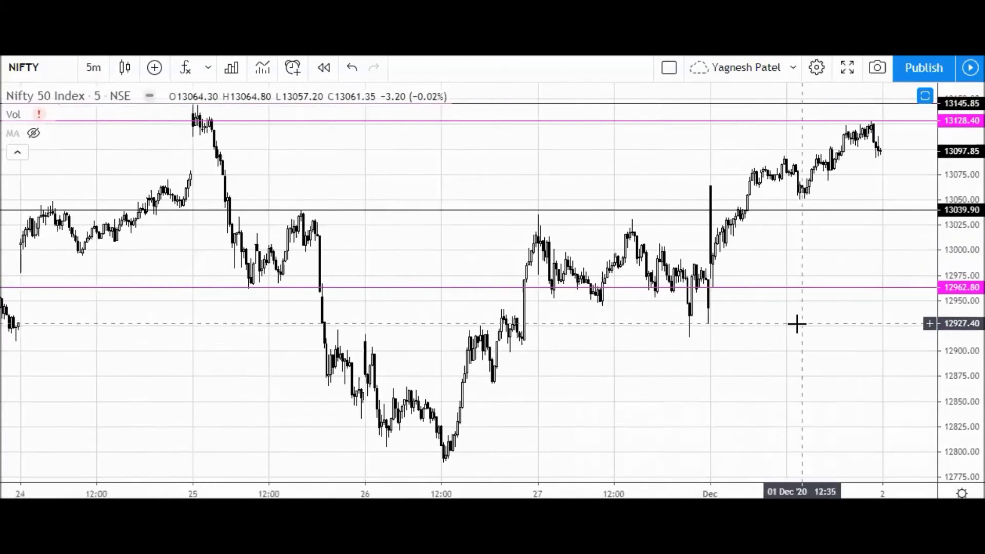
pyautogui.click(95, 68)
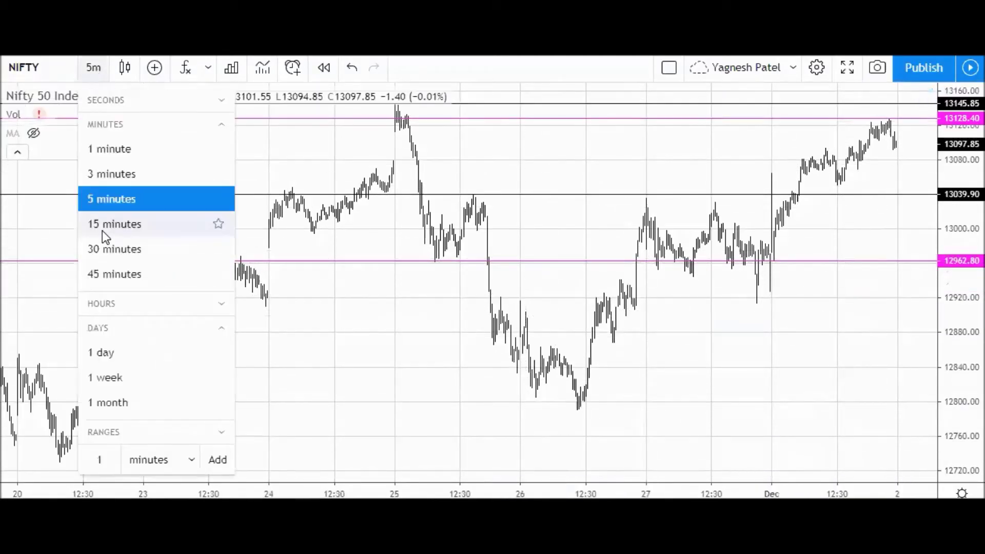
pyautogui.click(106, 225)
pyautogui.scroll(3, 910, 299)
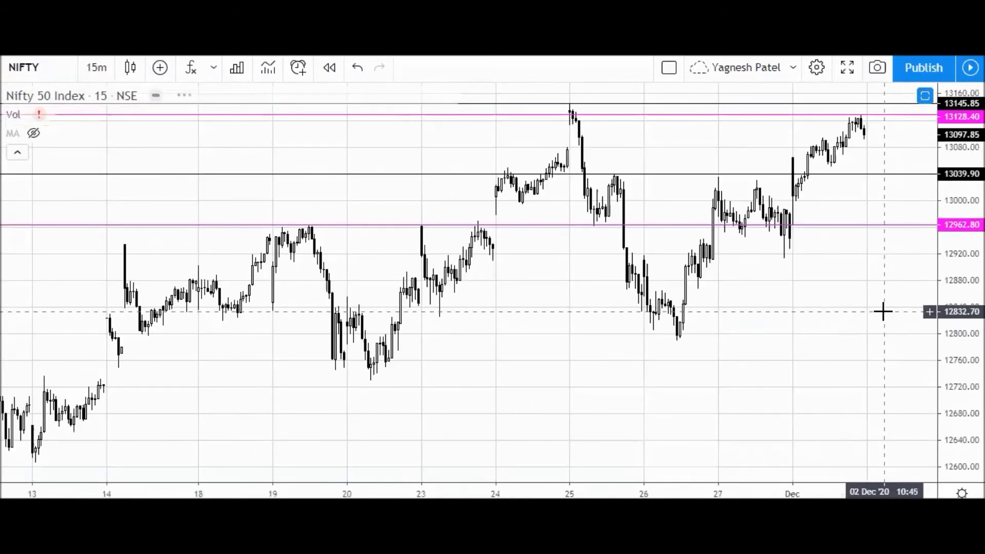
pyautogui.scroll(-1, 816, 294)
pyautogui.scroll(-1, 862, 165)
pyautogui.scroll(2, 838, 235)
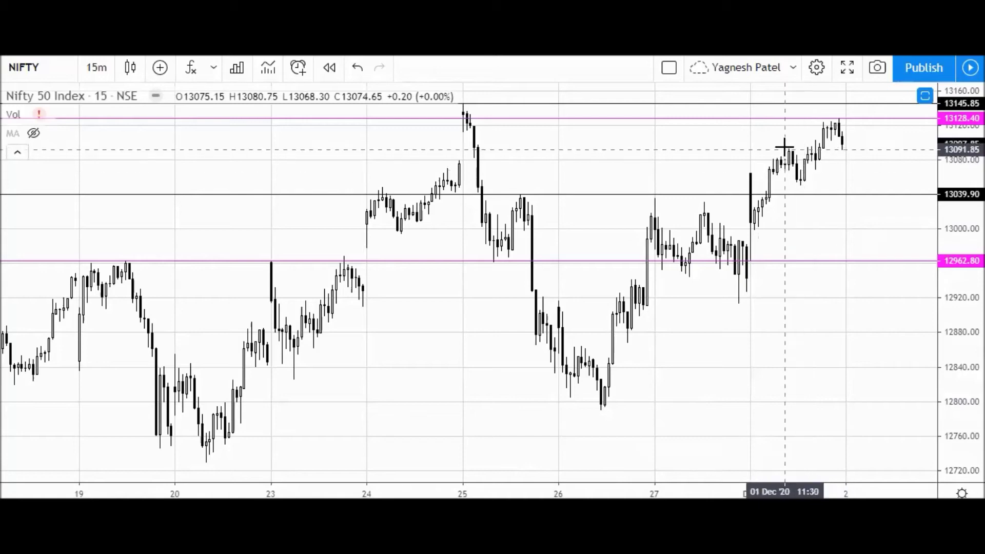
# - Draw a Fibonacci retracement over the 1 December pullback from 13093.65 down to 13051.00
pyautogui.click(901, 185)
pyautogui.scroll(-3, 847, 267)
pyautogui.moveTo(796, 317); pyautogui.dragTo(744, 331)
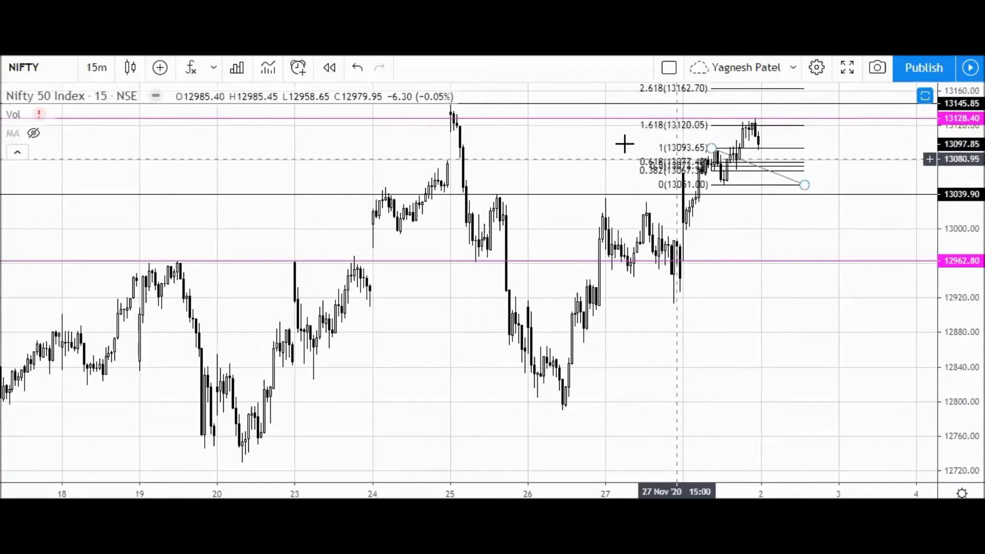
# - Raise the upper black line to 13163.55, near the 2.618 Fibonacci level, and delete the Fibonacci retracement
pyautogui.moveTo(476, 105); pyautogui.dragTo(538, 88)
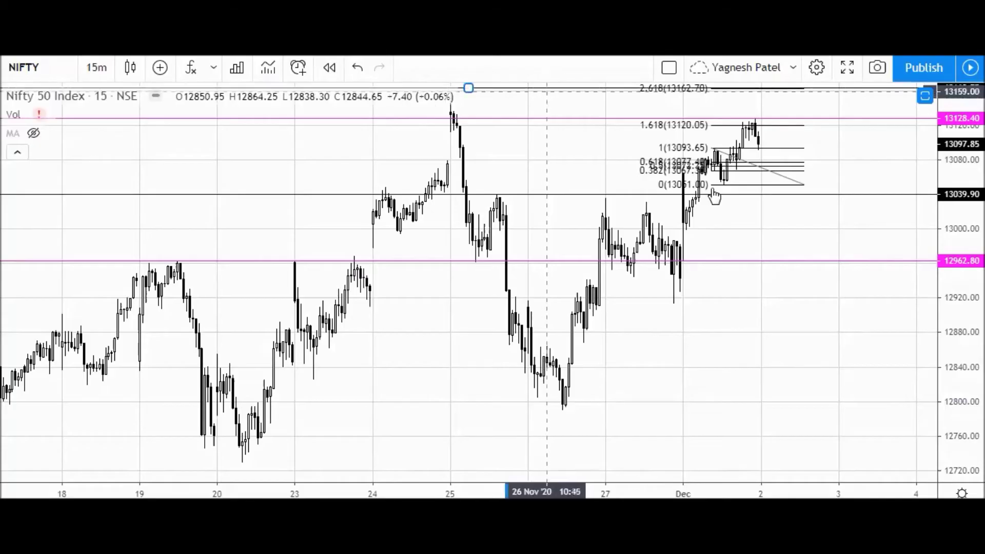
pyautogui.click(753, 176)
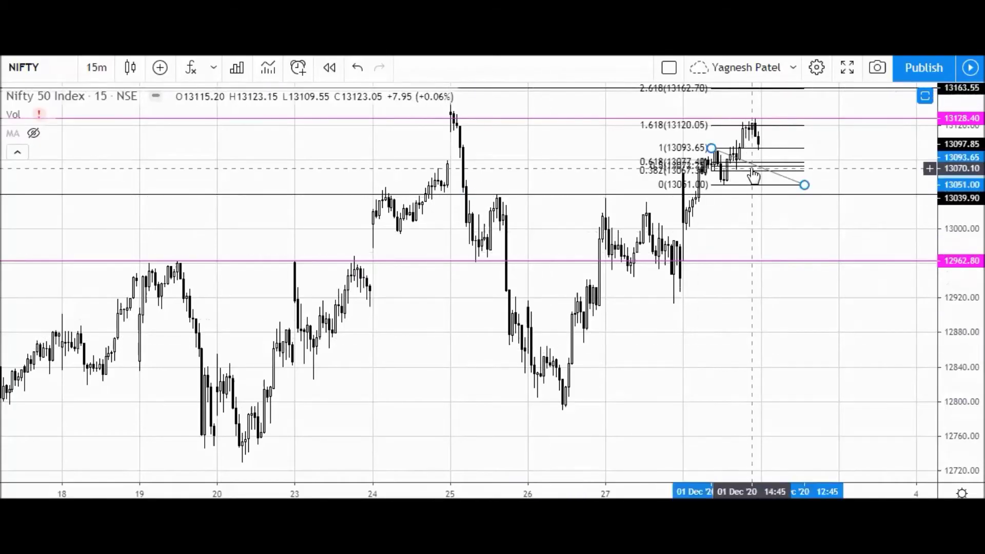
pyautogui.press('Delete')
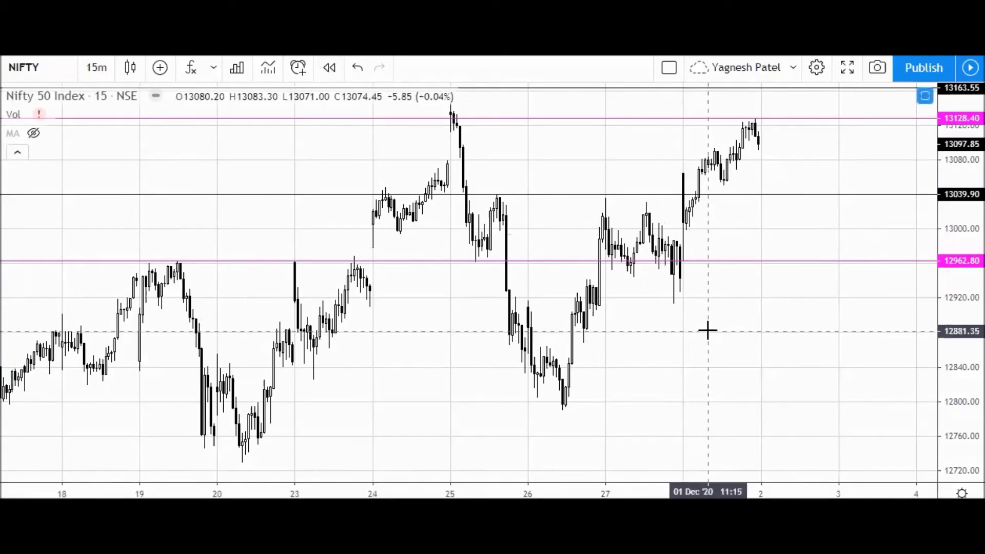
# - Add a text note reading "R - 13160" and "S - 13040" and place it between the upper magenta line and the 13039.90 black line
pyautogui.click(708, 331)
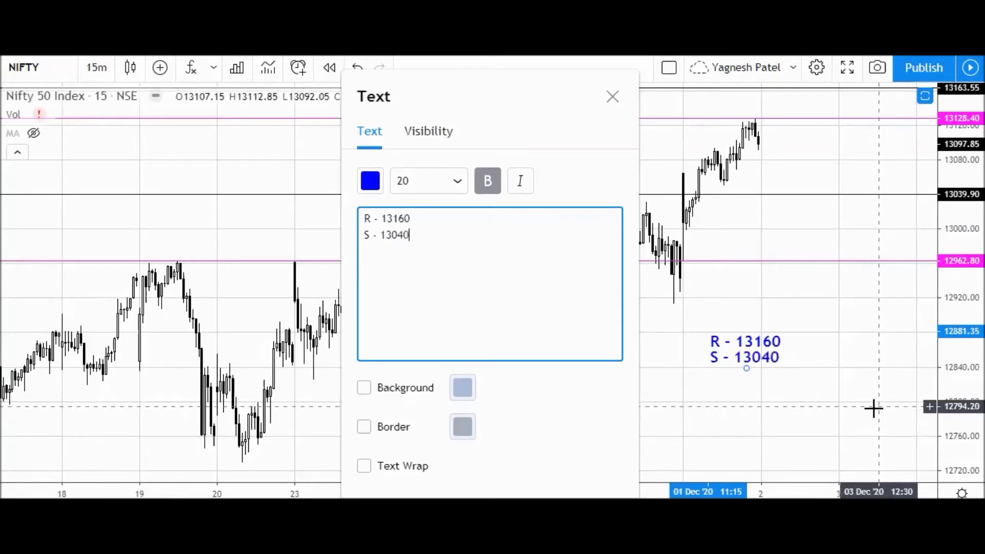
pyautogui.click(717, 378)
pyautogui.moveTo(727, 337); pyautogui.dragTo(635, 138)
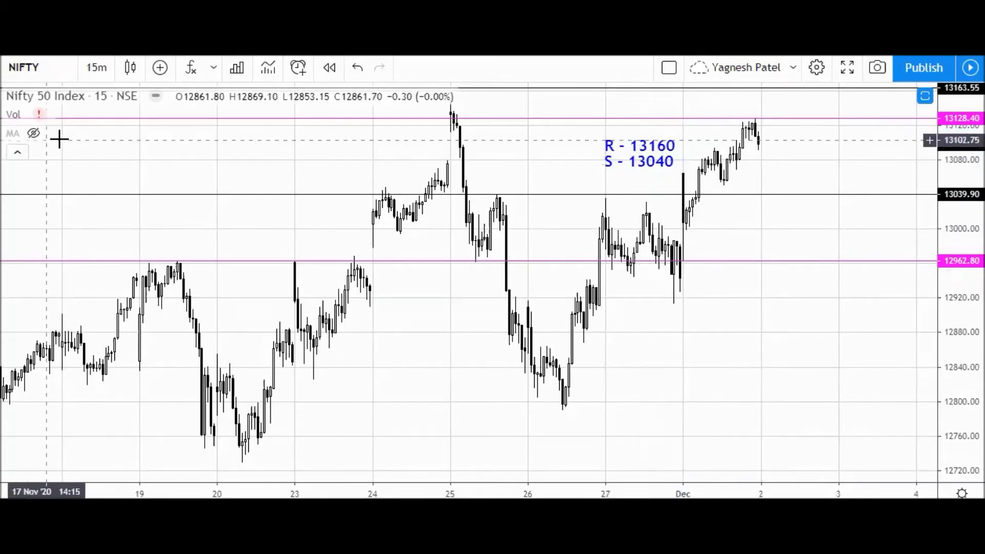
# - Show the hidden moving average and the RSI pane on the Nifty chart
pyautogui.click(18, 152)
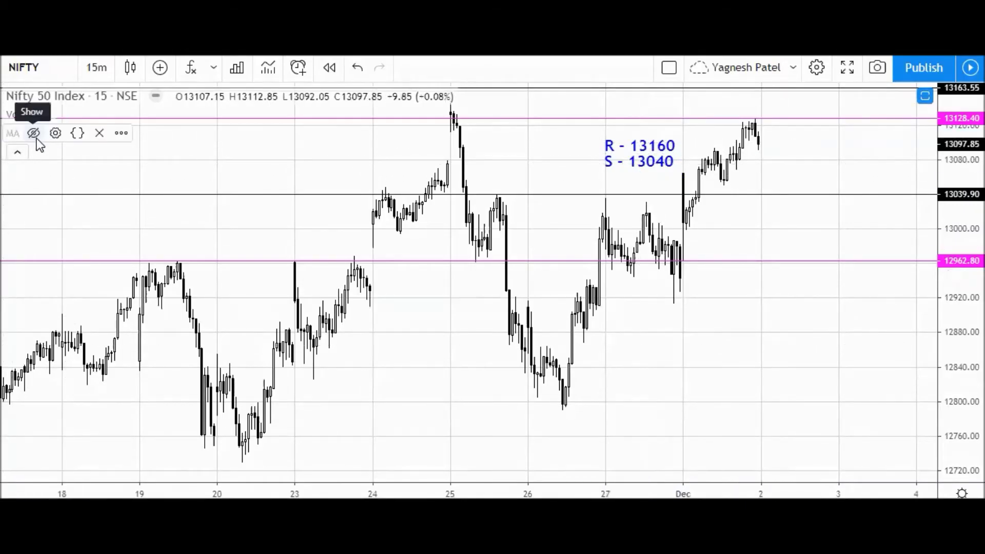
pyautogui.click(33, 133)
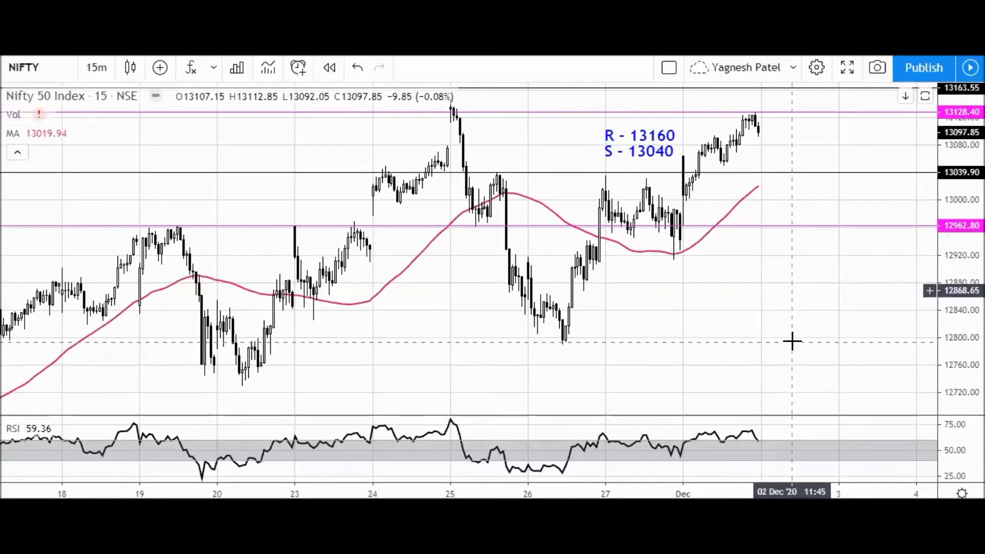
# - Change the symbol to the NSE stock AXISBANK and set its chart to the 1-day interval
pyautogui.write('AXISB')
pyautogui.press('Down')
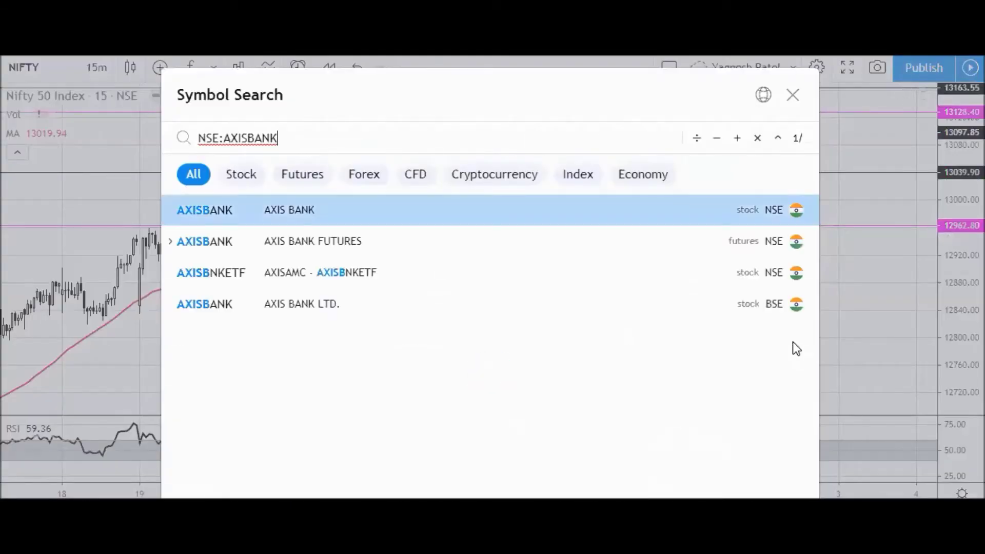
pyautogui.press('Return')
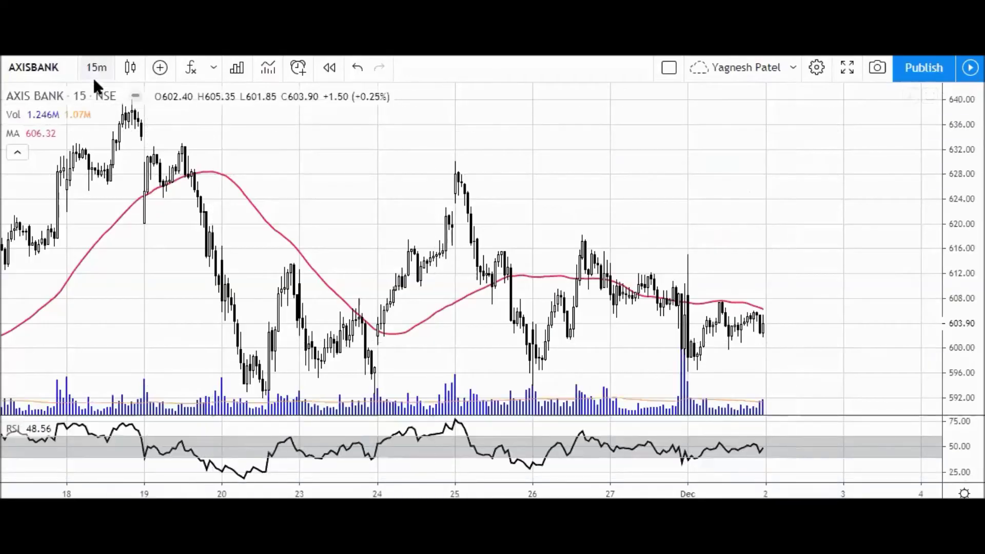
pyautogui.click(94, 77)
pyautogui.click(128, 351)
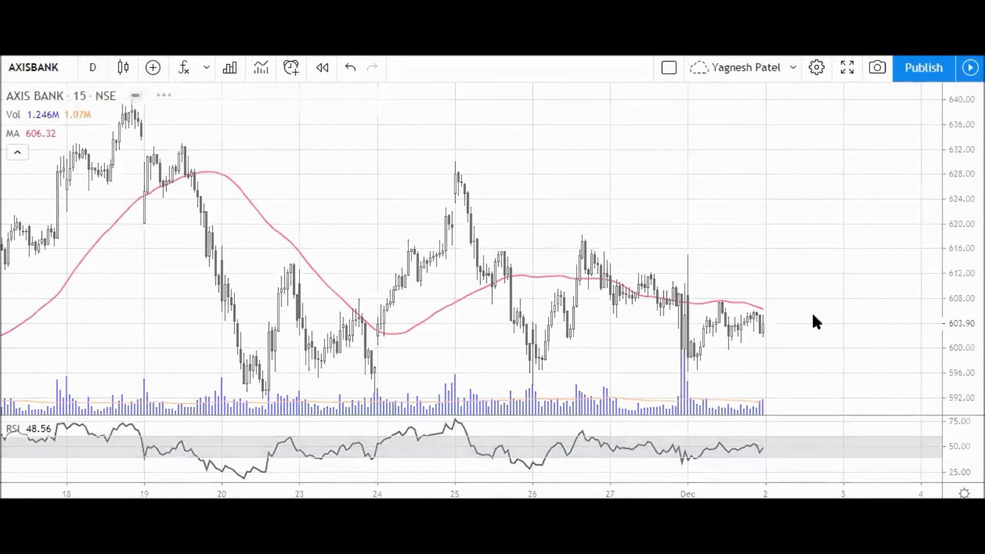
pyautogui.scroll(5, 792, 308)
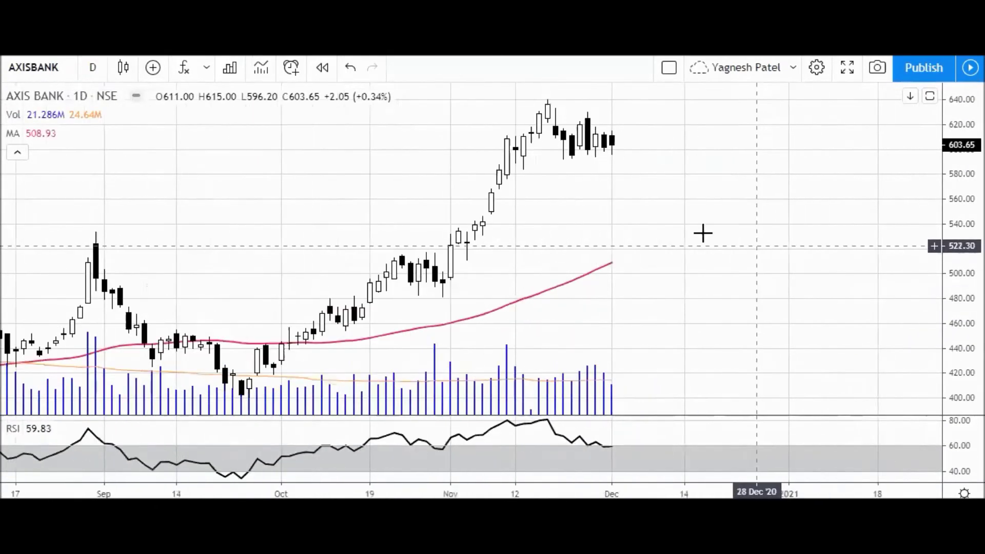
pyautogui.scroll(1, 703, 234)
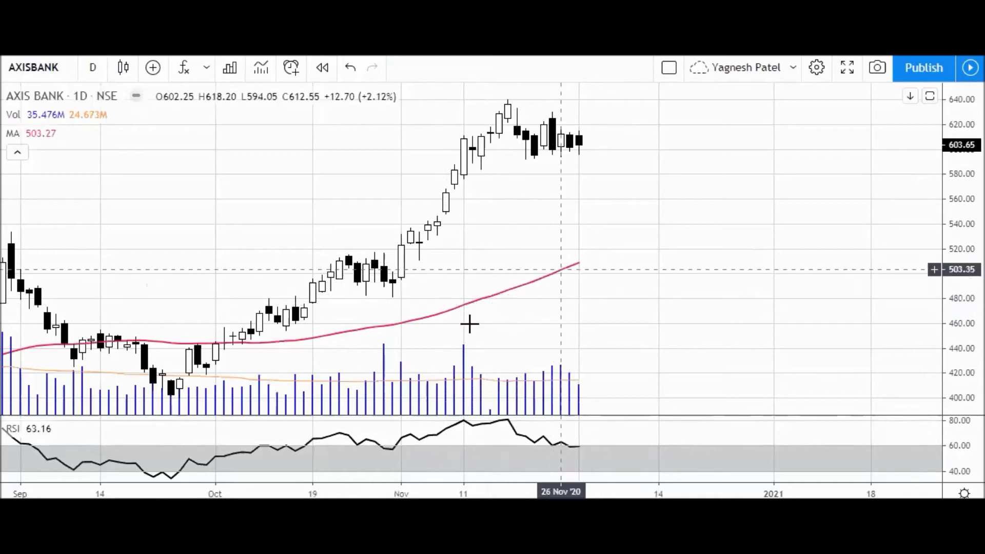
pyautogui.scroll(-1, 571, 269)
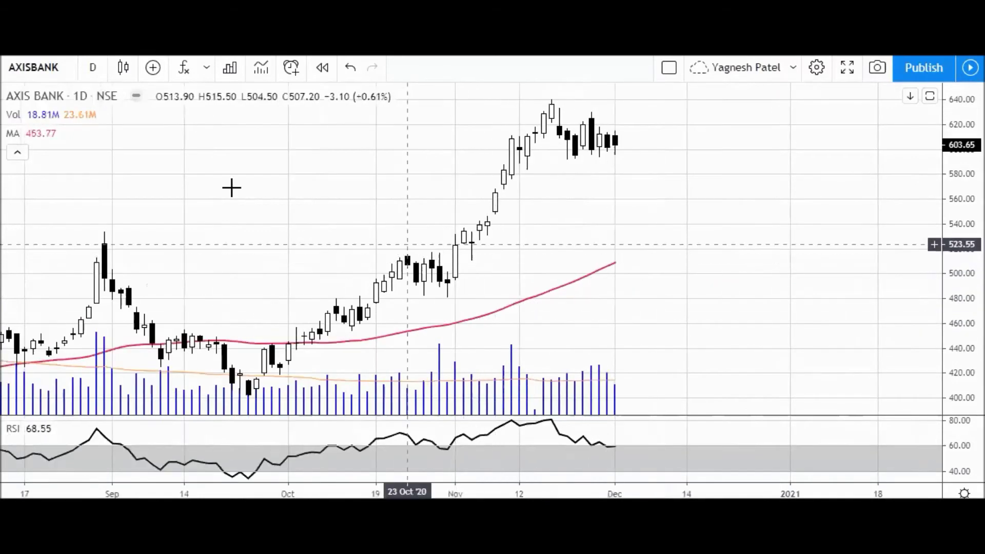
# - Switch the Axis Bank chart to the 15-minute interval and examine the recent price action against the moving average
pyautogui.click(94, 67)
pyautogui.click(119, 226)
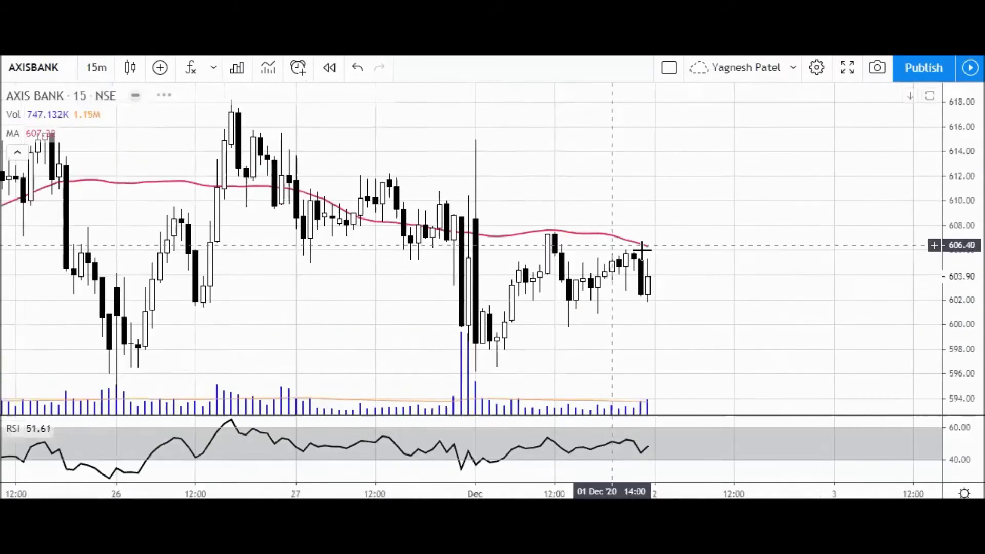
pyautogui.scroll(-1, 703, 282)
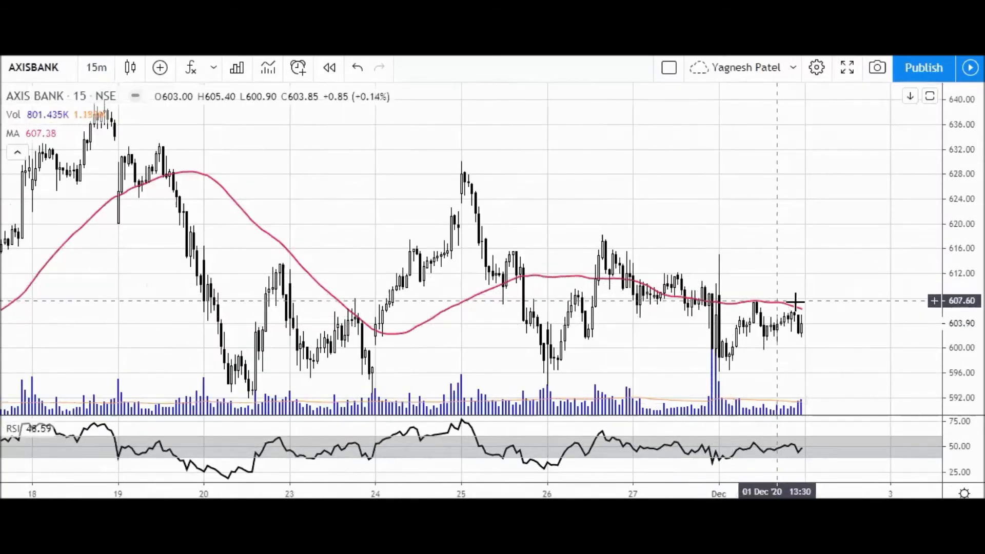
pyautogui.scroll(1, 808, 334)
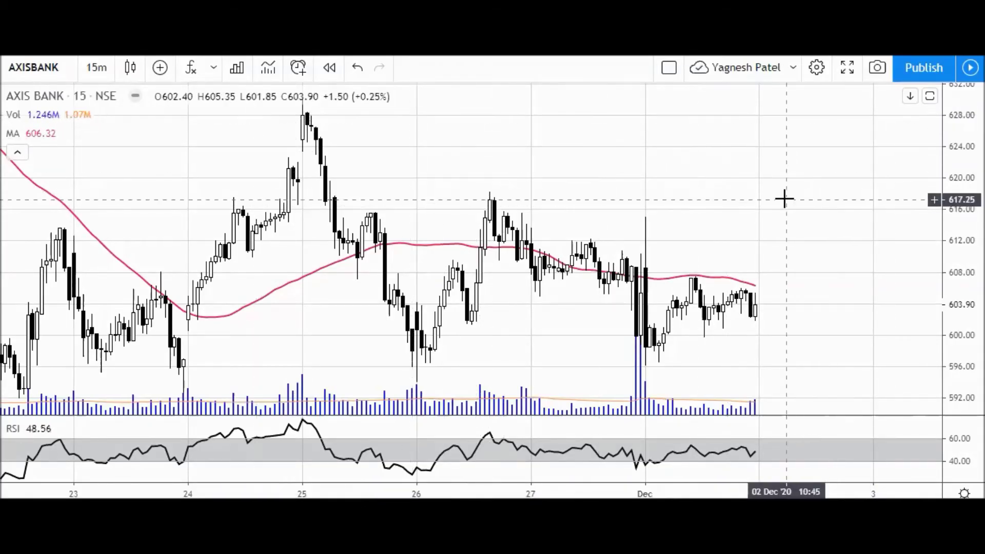
pyautogui.scroll(-2, 782, 200)
pyautogui.scroll(1, 780, 202)
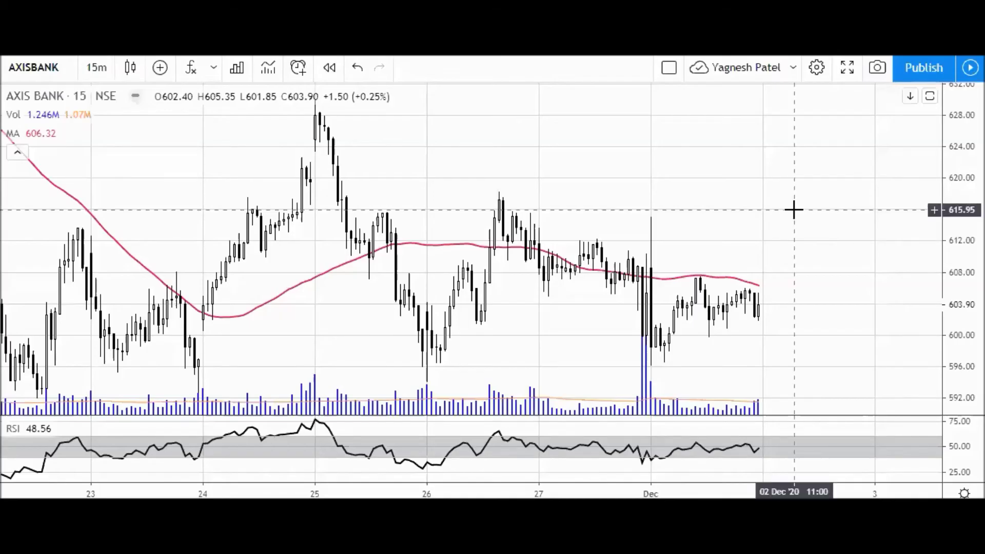
# - Change the chart's symbol to ONGC
pyautogui.write('ONGC')
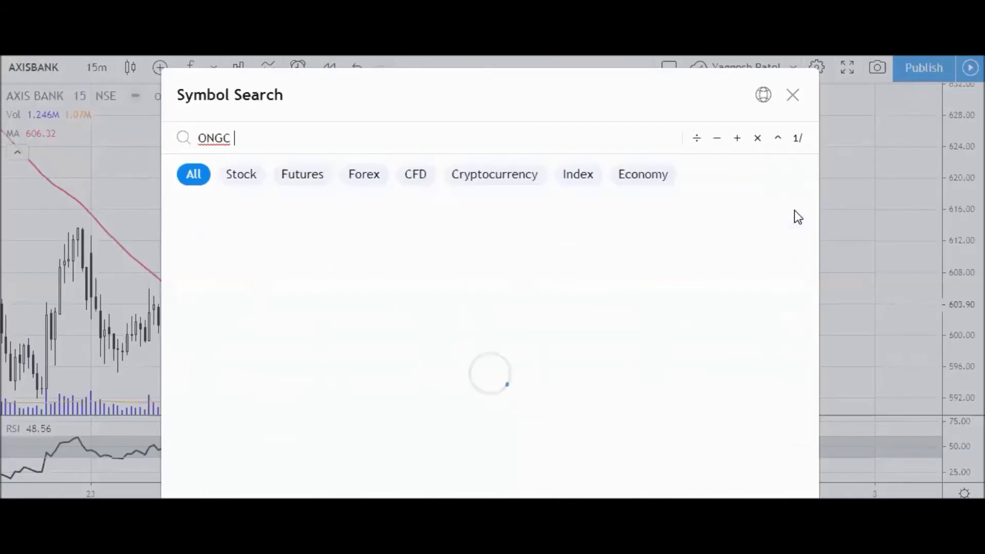
pyautogui.click(794, 210)
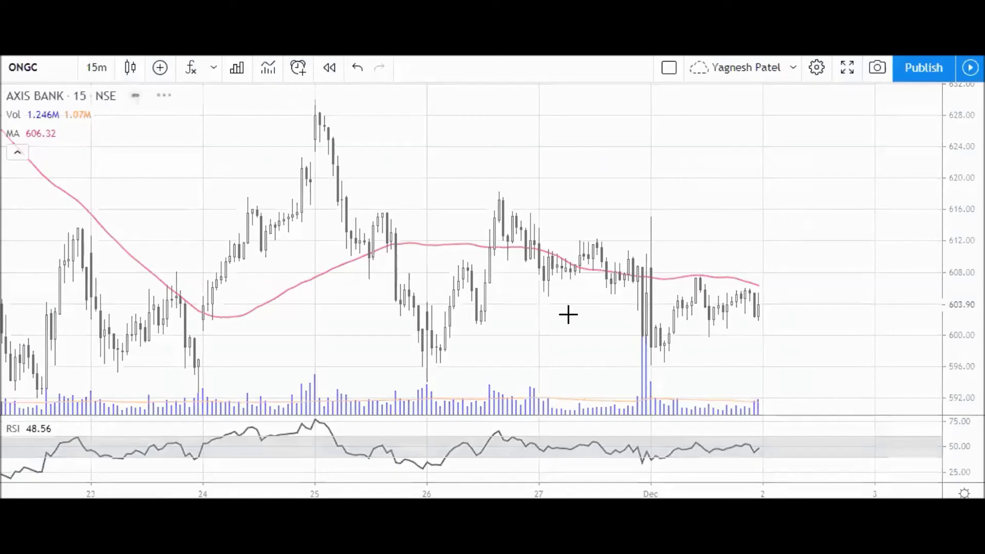
# - Set the ONGC chart to the 1-day interval and examine the price trend since June against the moving average
pyautogui.scroll(-3, 548, 297)
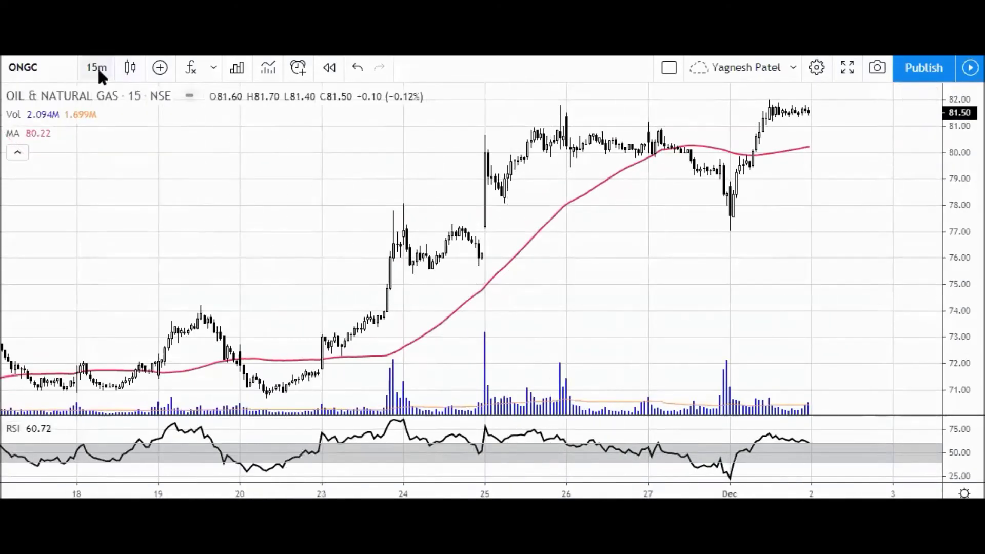
pyautogui.click(98, 67)
pyautogui.click(186, 345)
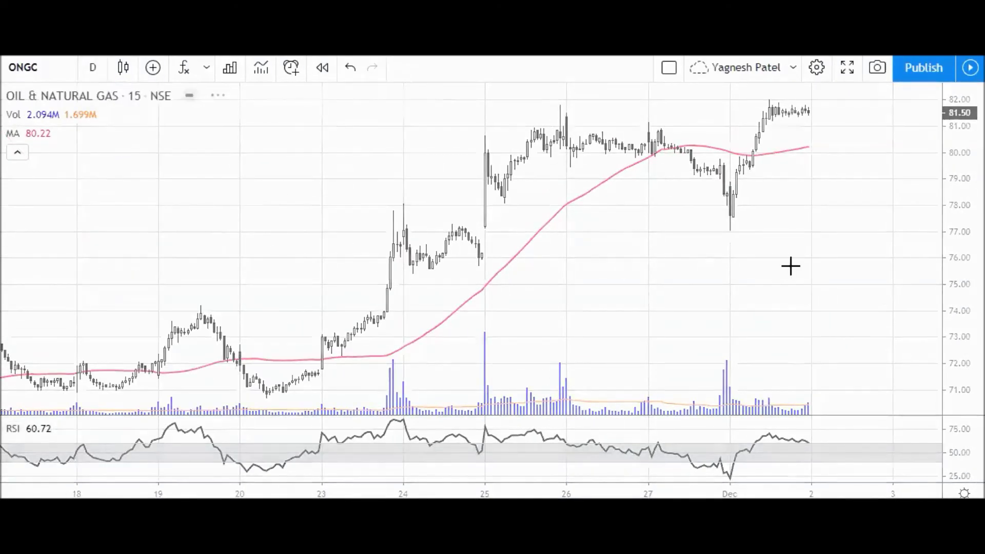
pyautogui.scroll(5, 789, 264)
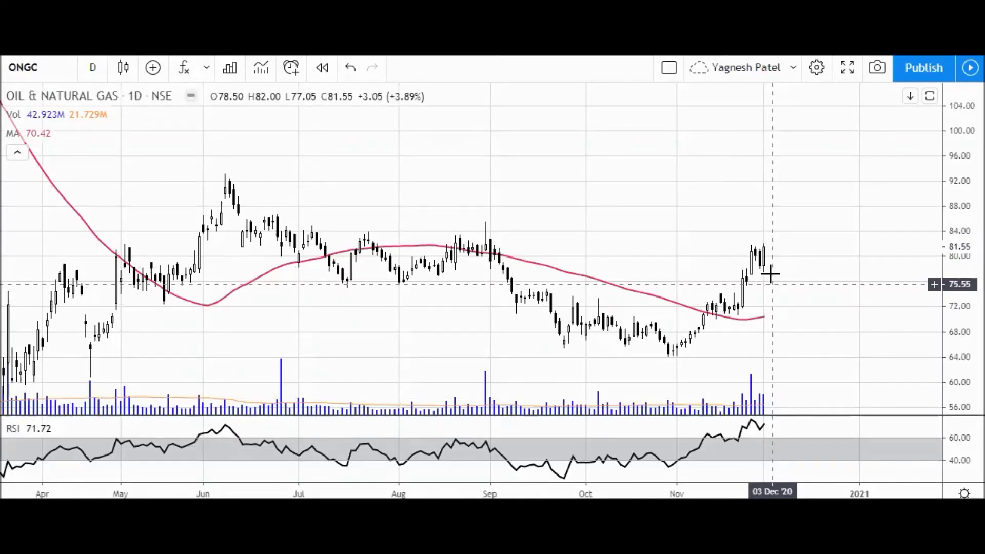
pyautogui.scroll(2, 807, 262)
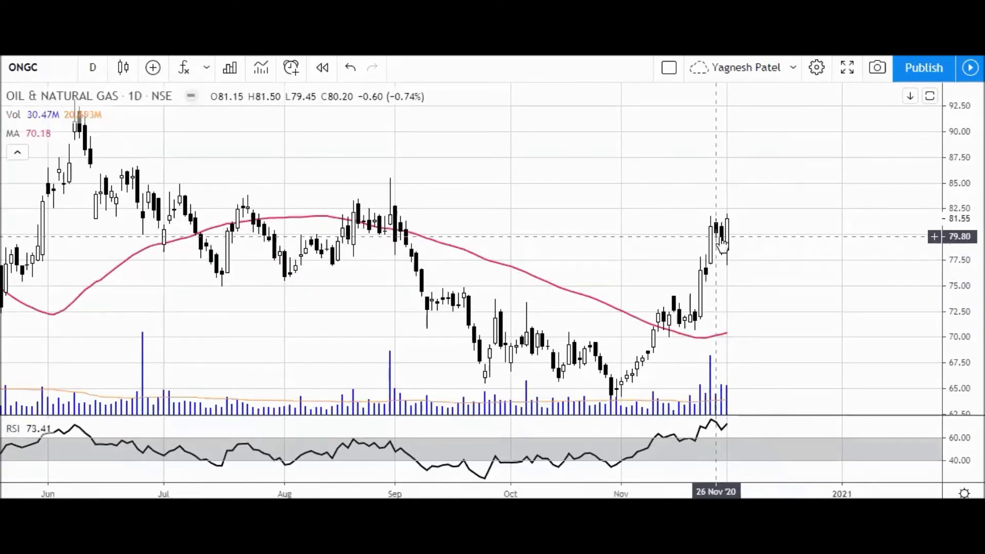
pyautogui.scroll(1, 728, 239)
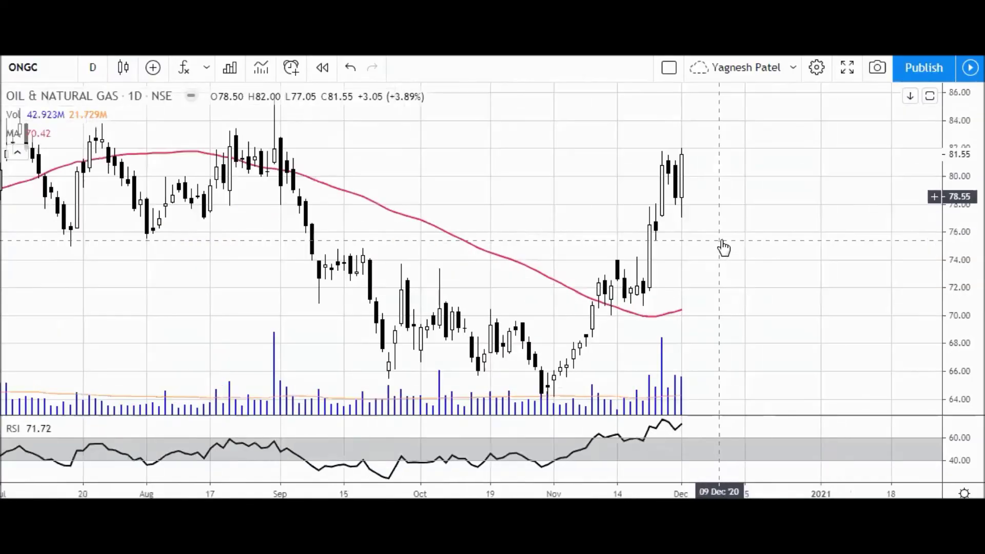
pyautogui.scroll(-1, 707, 254)
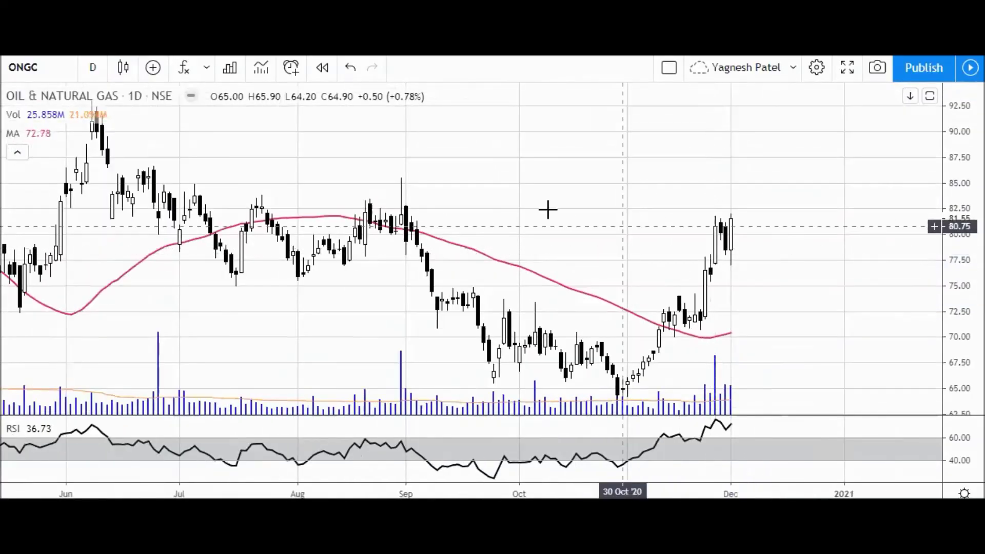
pyautogui.scroll(-1, 718, 221)
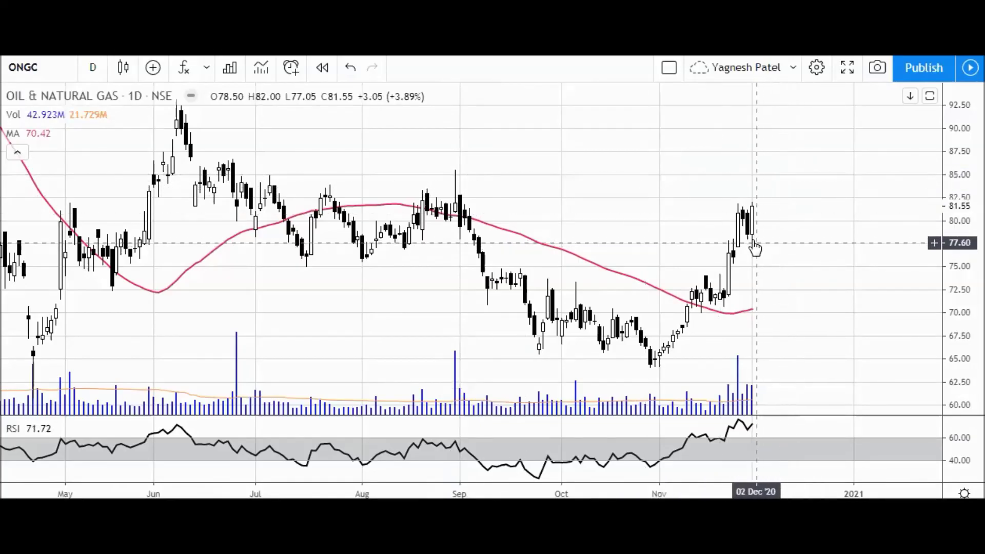
# - Switch the ONGC chart to the 15-minute interval and examine the price action of the last few sessions
pyautogui.click(93, 67)
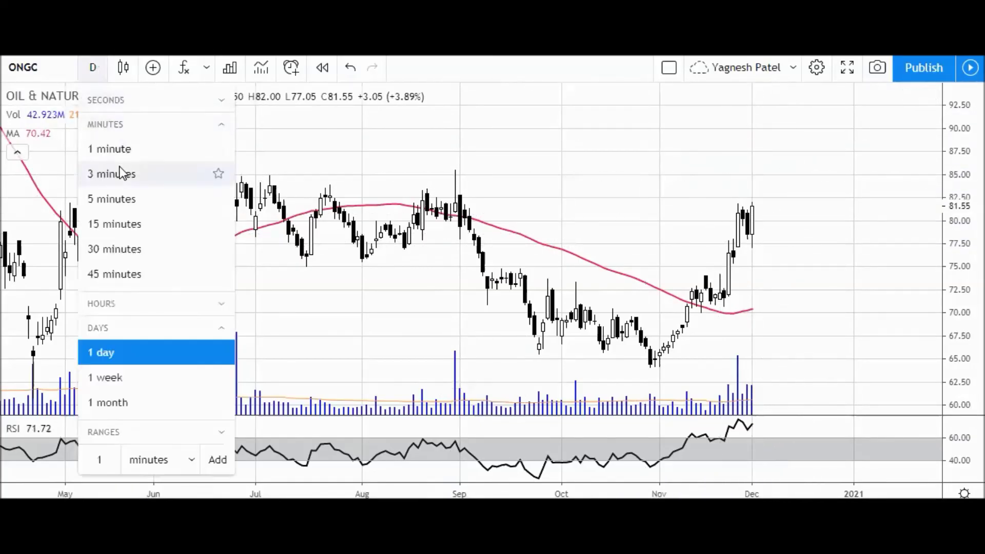
pyautogui.click(123, 224)
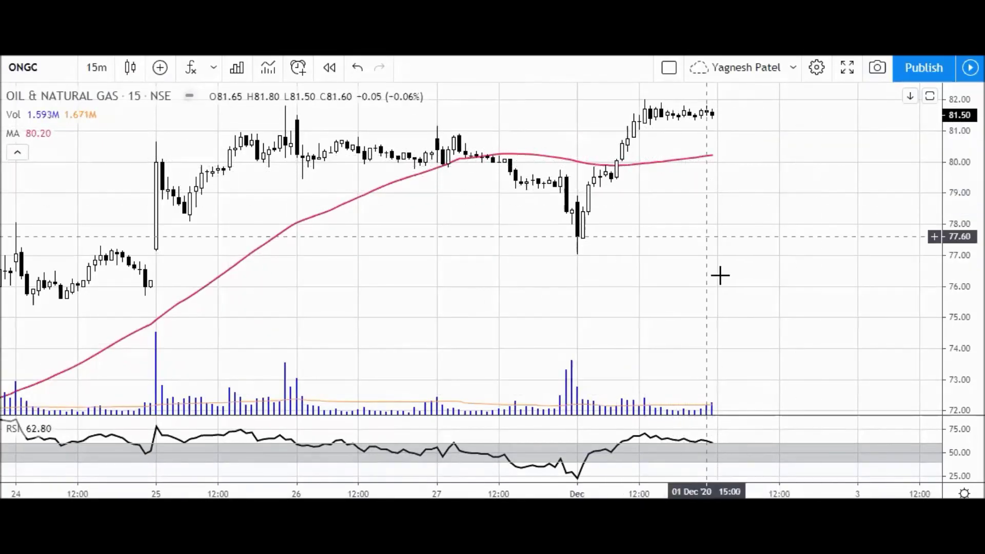
pyautogui.scroll(-3, 719, 276)
pyautogui.scroll(3, 716, 278)
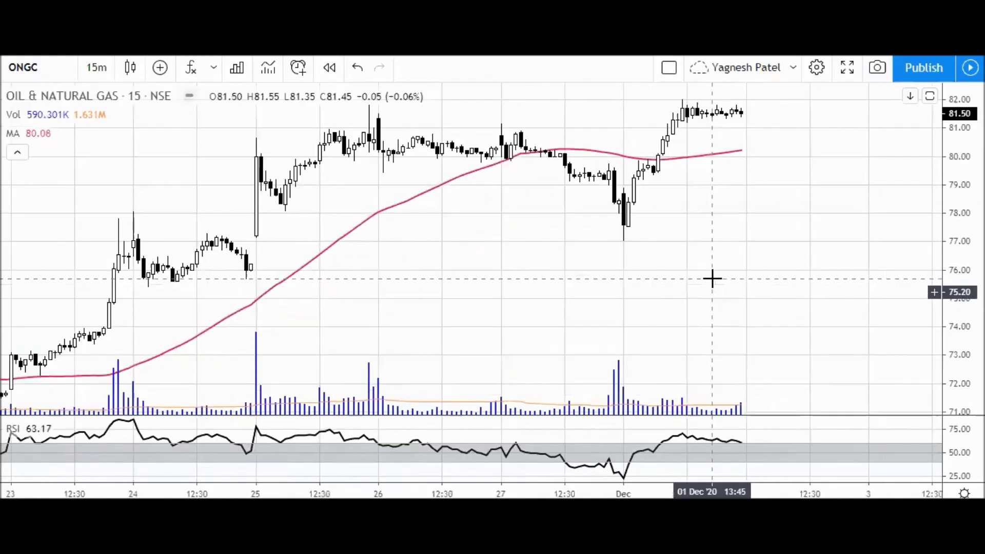